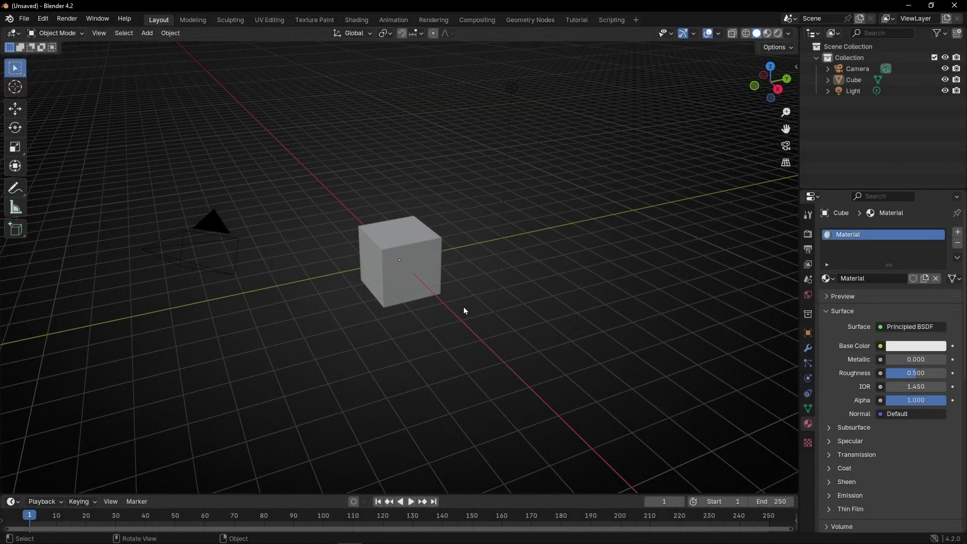
# - Switch the viewport to Rendered shading and set the world background strength to 0
pyautogui.click(778, 36)
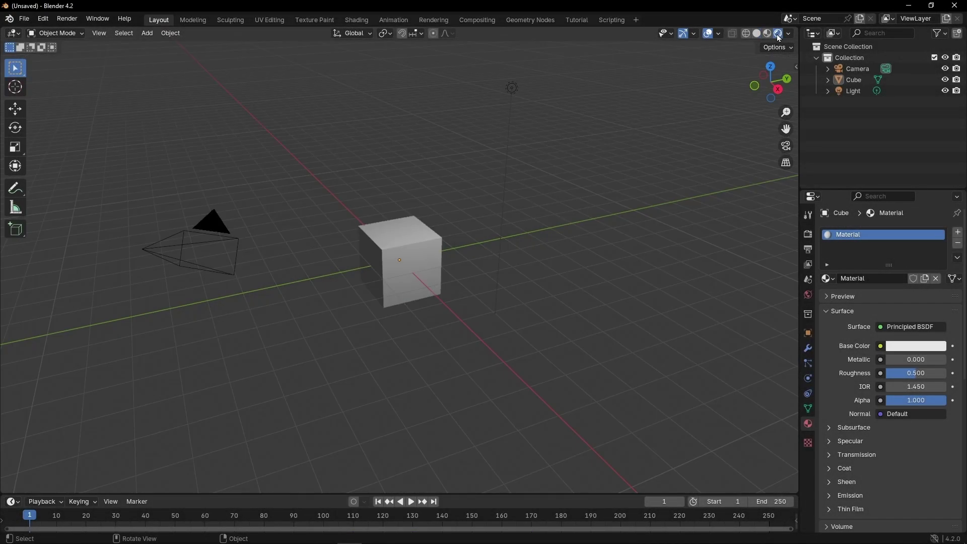
pyautogui.click(807, 296)
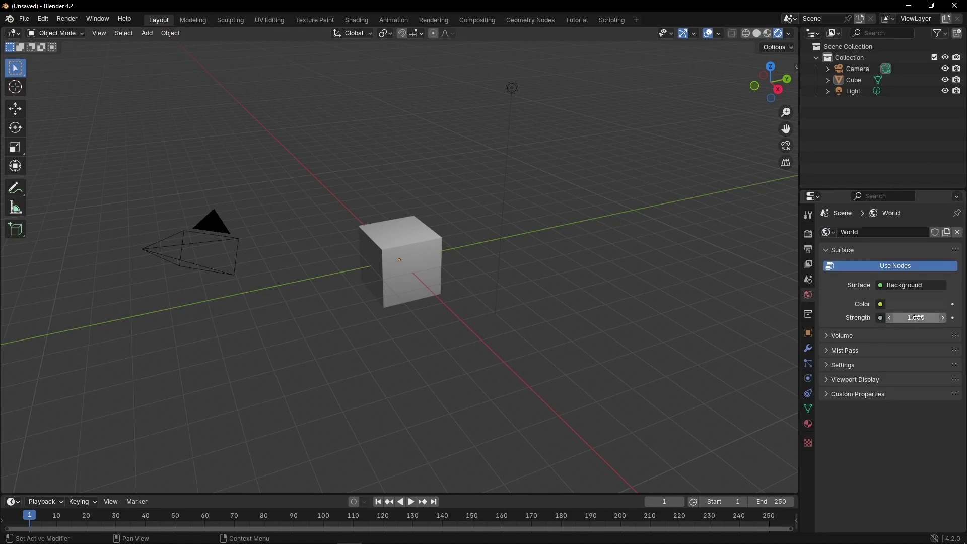
pyautogui.moveTo(916, 317); pyautogui.dragTo(851, 318)
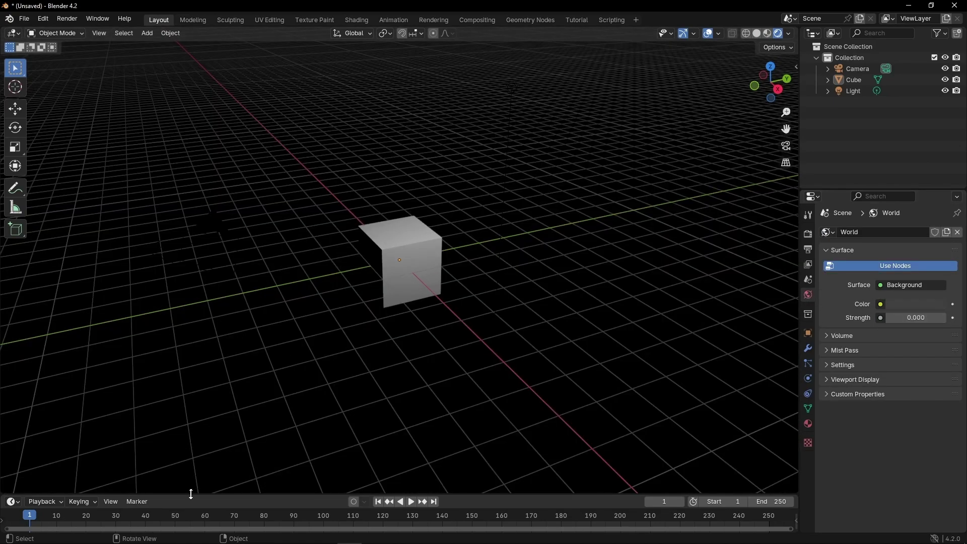
# - Enlarge the timeline area, change it to the Shader Editor and hide its sidebar
pyautogui.moveTo(191, 494); pyautogui.dragTo(203, 294)
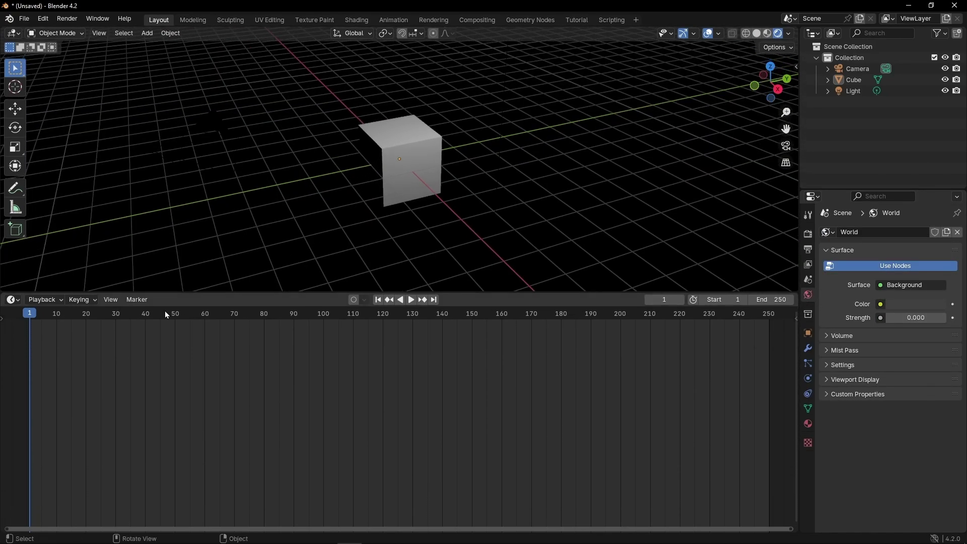
pyautogui.click(15, 301)
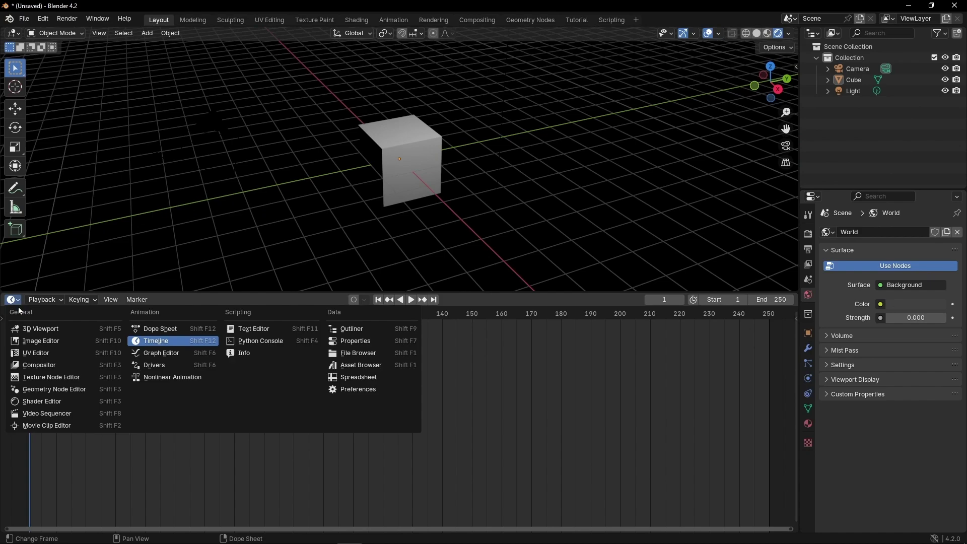
pyautogui.click(28, 401)
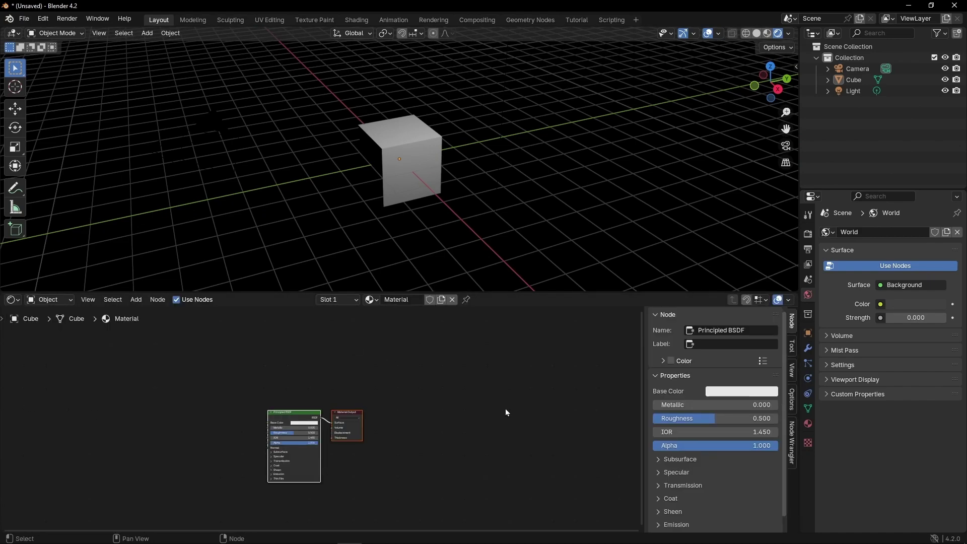
pyautogui.press('n')
pyautogui.scroll(4, 388, 454)
pyautogui.scroll(2, 388, 454)
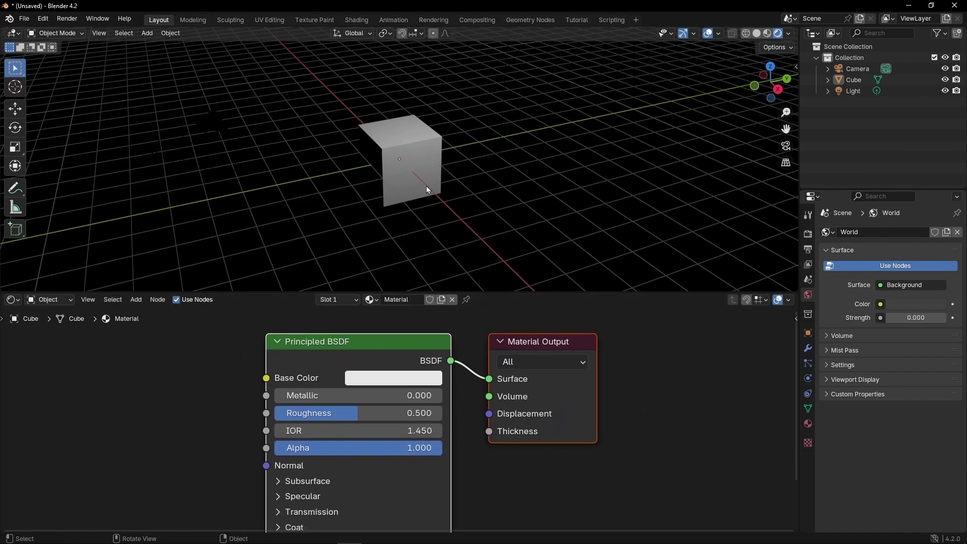
# - Set the cube material's Metallic to 0.959 and Roughness to 0.446, and hide the viewport overlays
pyautogui.moveTo(307, 398); pyautogui.dragTo(371, 413)
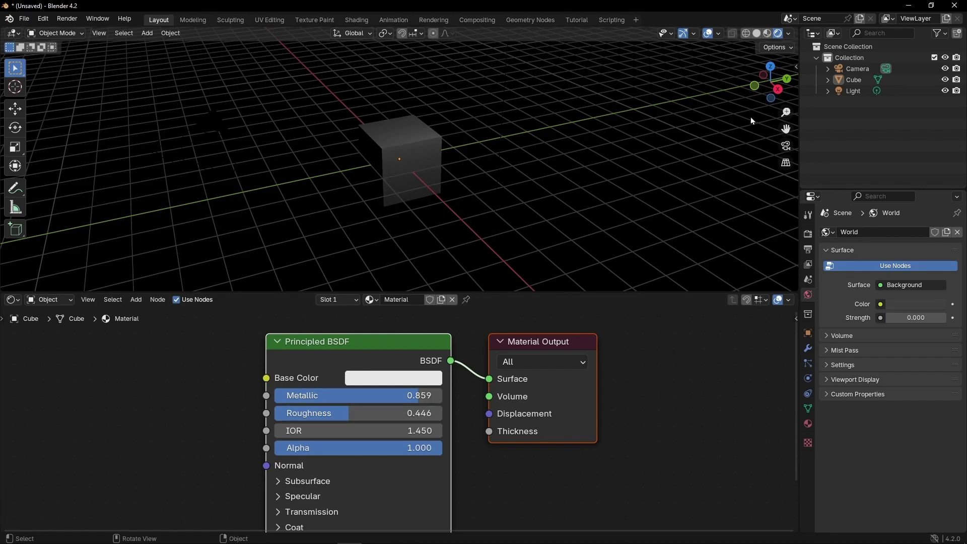
pyautogui.click(708, 33)
pyautogui.click(388, 191)
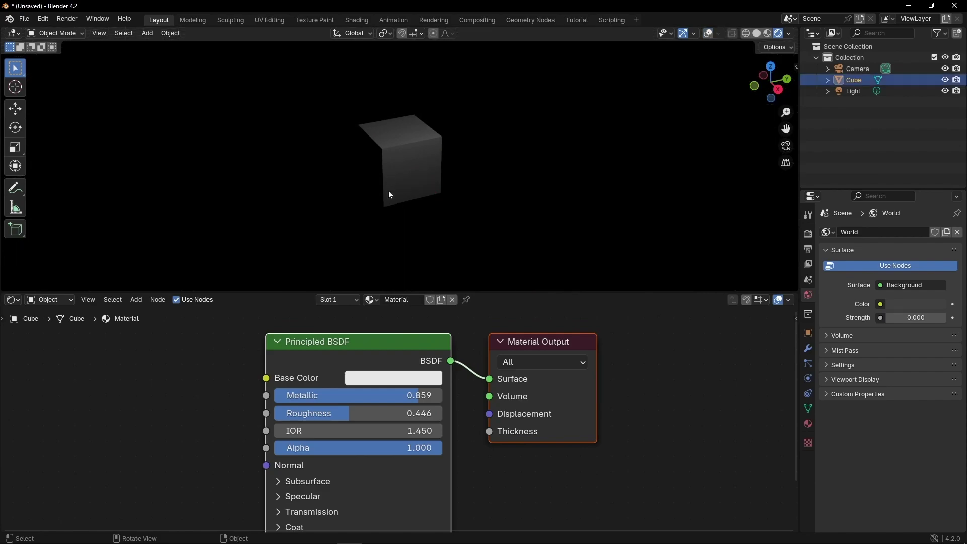
pyautogui.moveTo(388, 192); pyautogui.dragTo(406, 175, button='middle')
pyautogui.moveTo(365, 396); pyautogui.dragTo(382, 395)
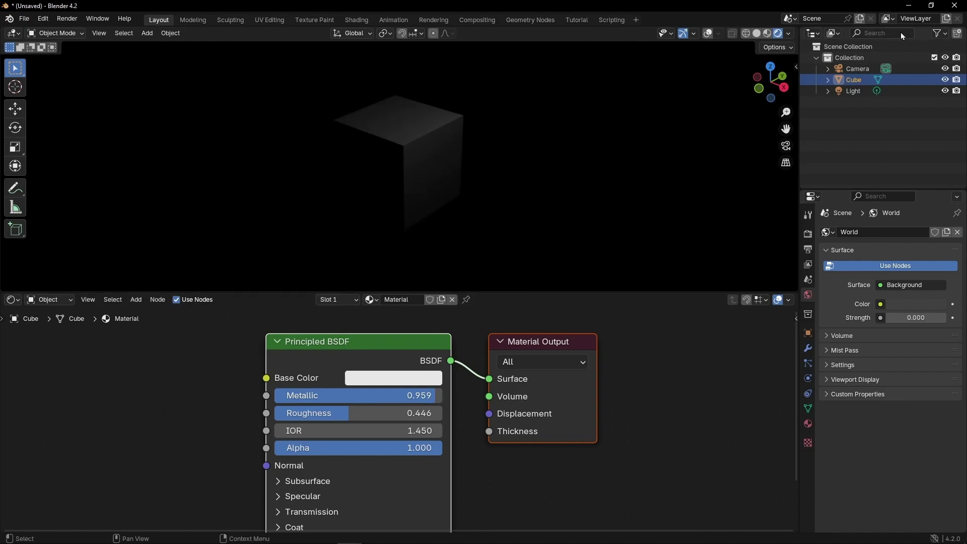
# - Set the point light's power to 5000 W and reselect the cube
pyautogui.click(856, 91)
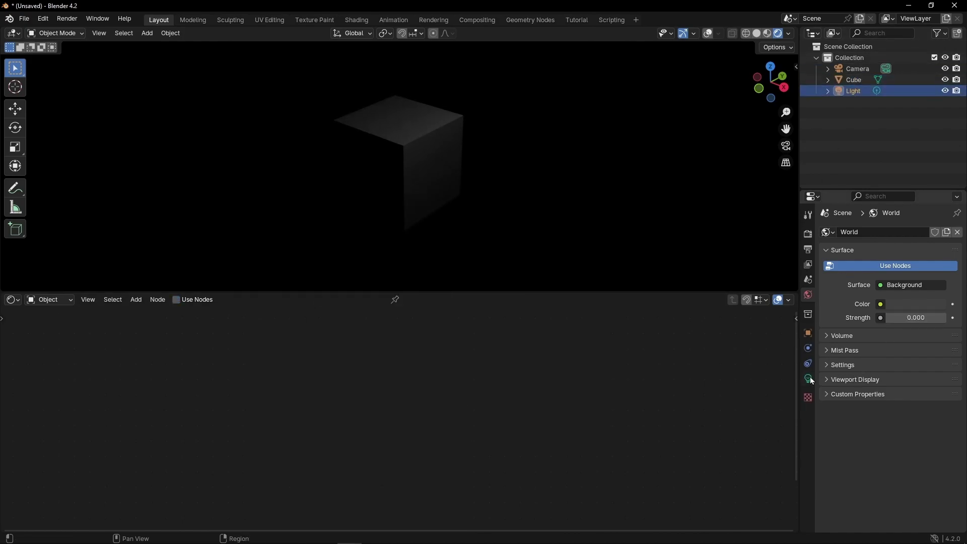
pyautogui.click(808, 379)
pyautogui.click(897, 305)
pyautogui.write('5000')
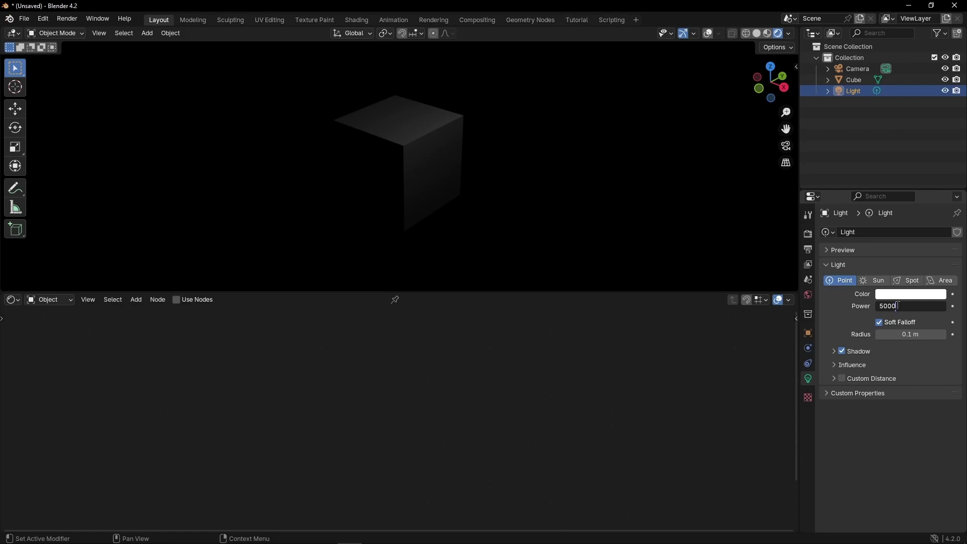
pyautogui.press('Return')
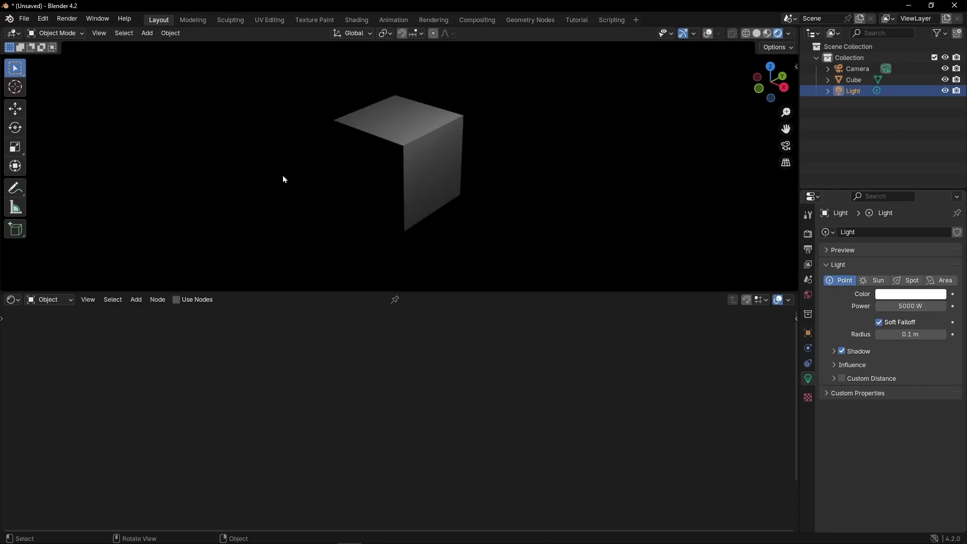
pyautogui.click(407, 165)
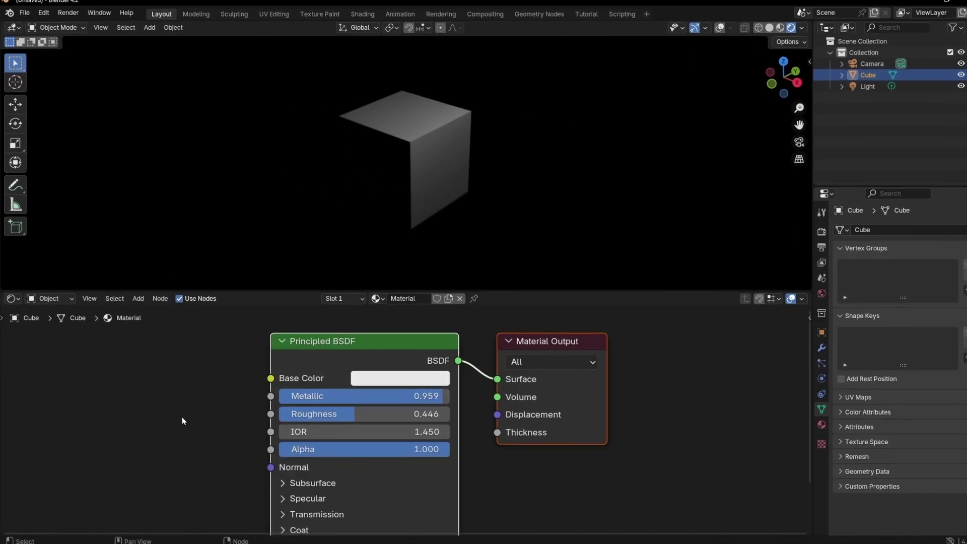
# - Change the Shader Editor to the Compositor, enable Use Nodes, and move the Composite node farther from Render Layers
pyautogui.click(14, 299)
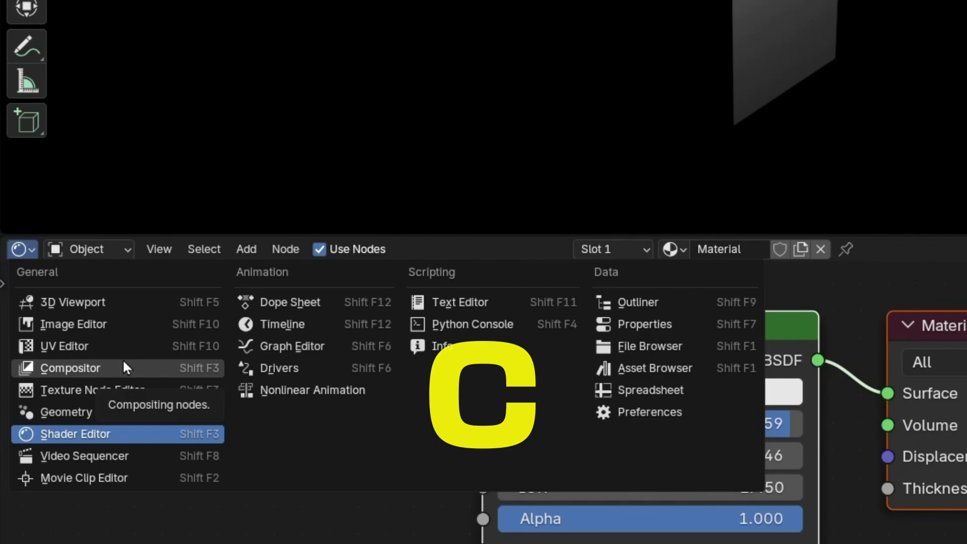
pyautogui.click(124, 367)
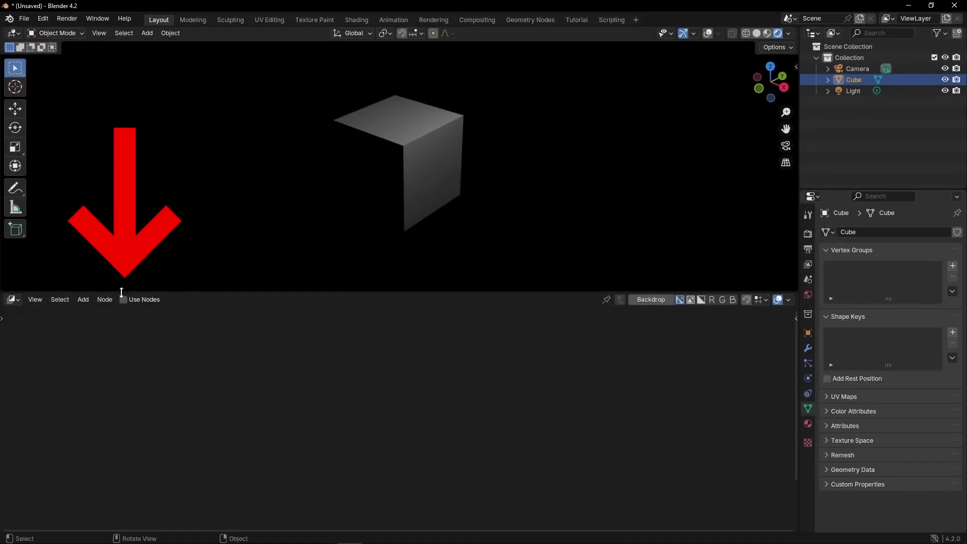
pyautogui.click(123, 300)
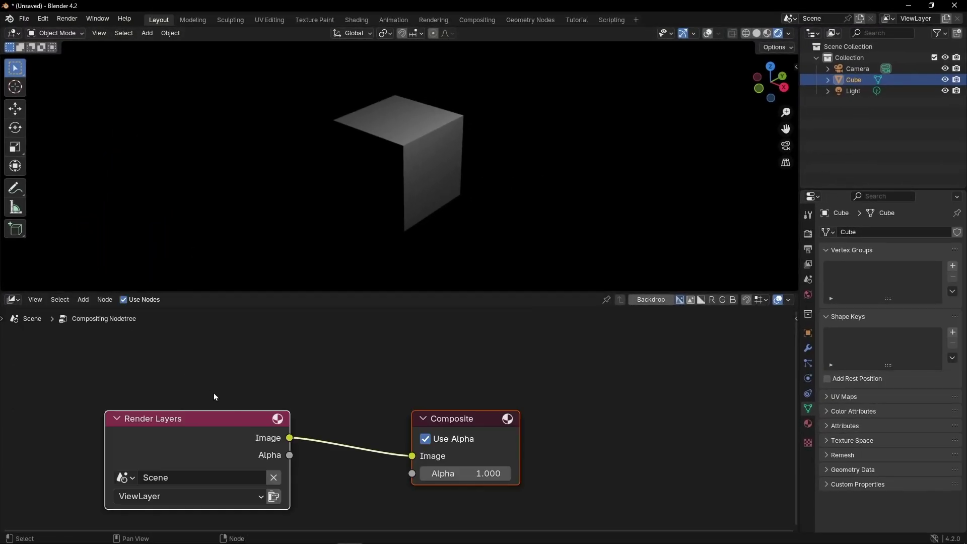
pyautogui.moveTo(480, 391); pyautogui.dragTo(700, 392)
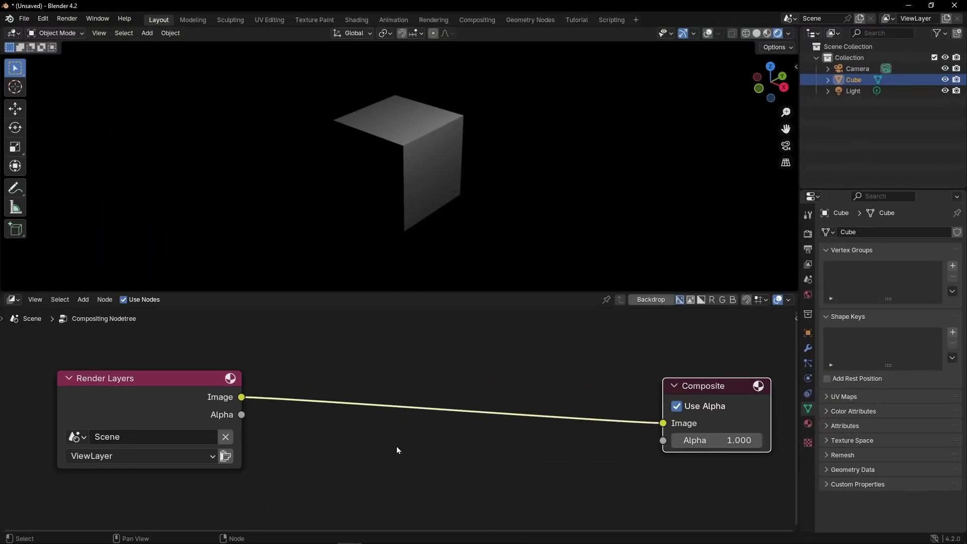
# - Insert a Glare node between Render Layers and Composite and set its glare type to Bloom
pyautogui.hotkey('shift', 'a')
pyautogui.write('gla')
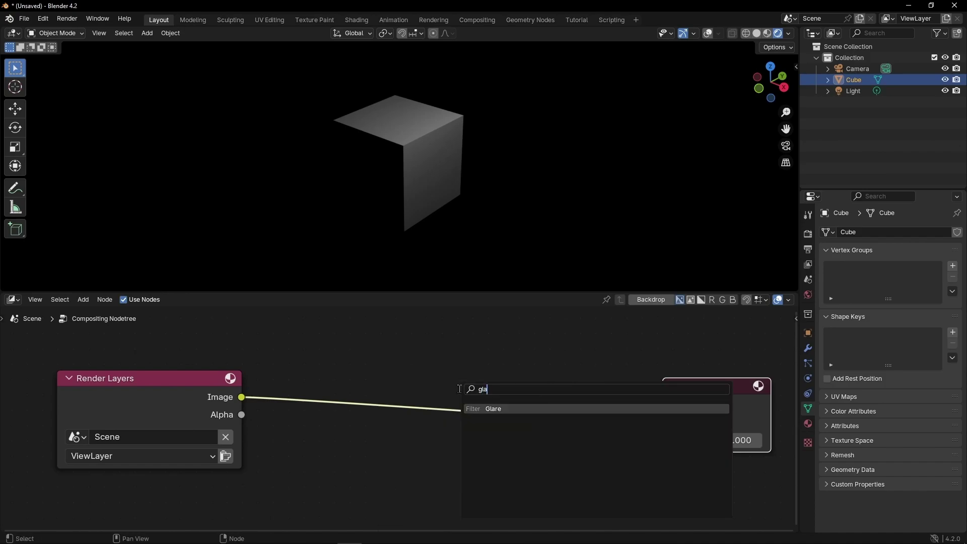
pyautogui.press('Return')
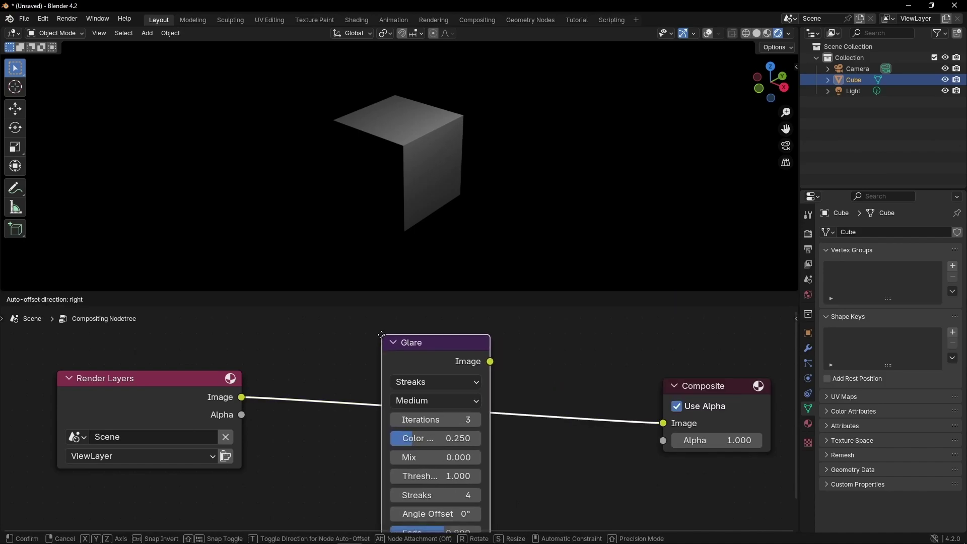
pyautogui.click(379, 335)
pyautogui.click(437, 383)
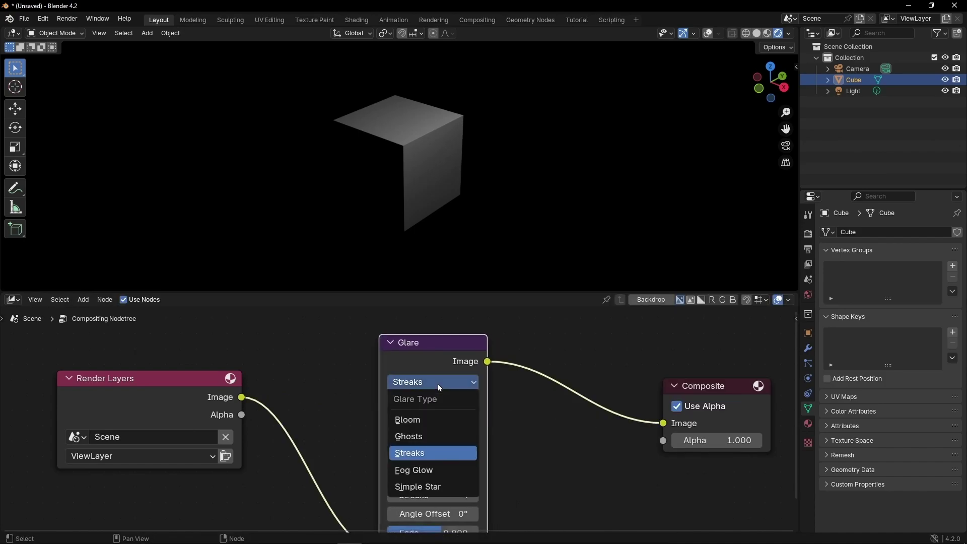
pyautogui.click(425, 419)
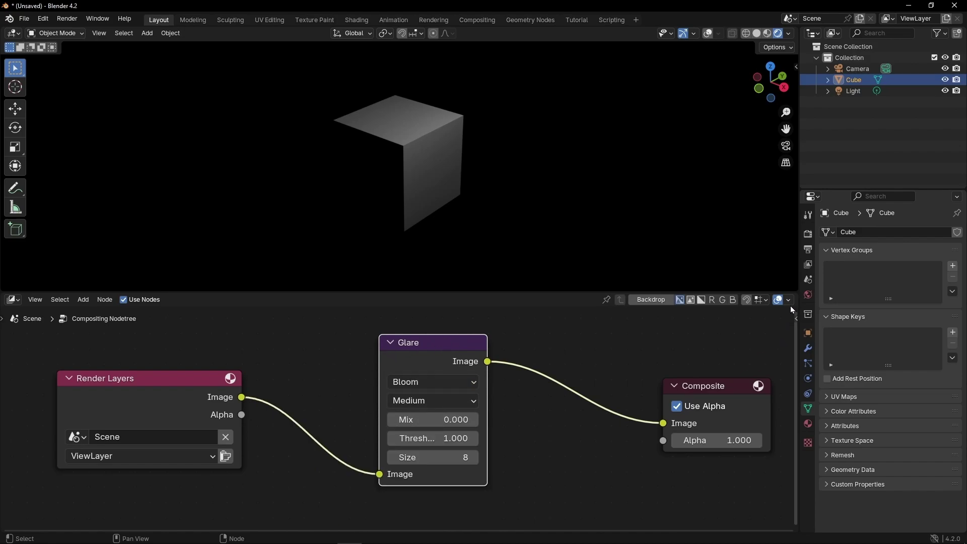
# - Set the viewport shading's Compositor option to Always
pyautogui.click(808, 234)
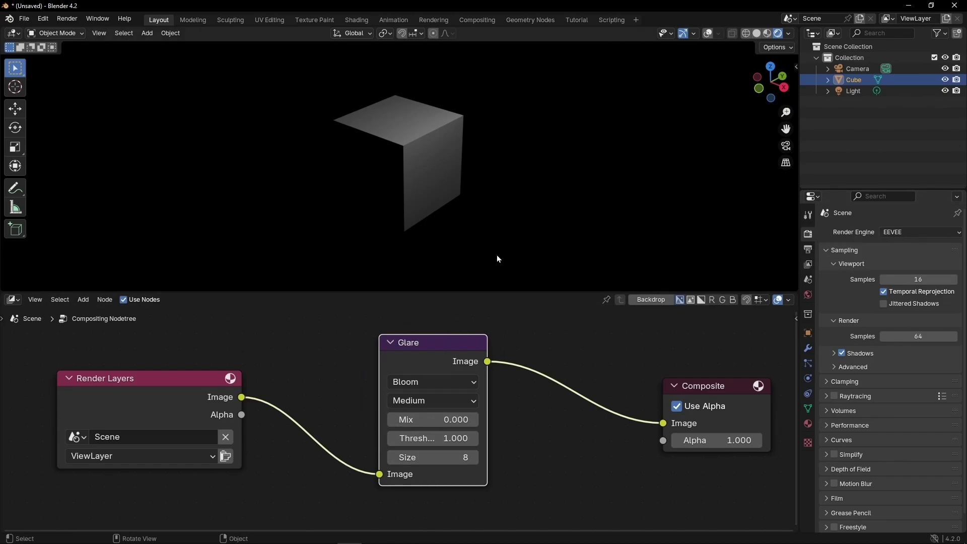
pyautogui.click(430, 383)
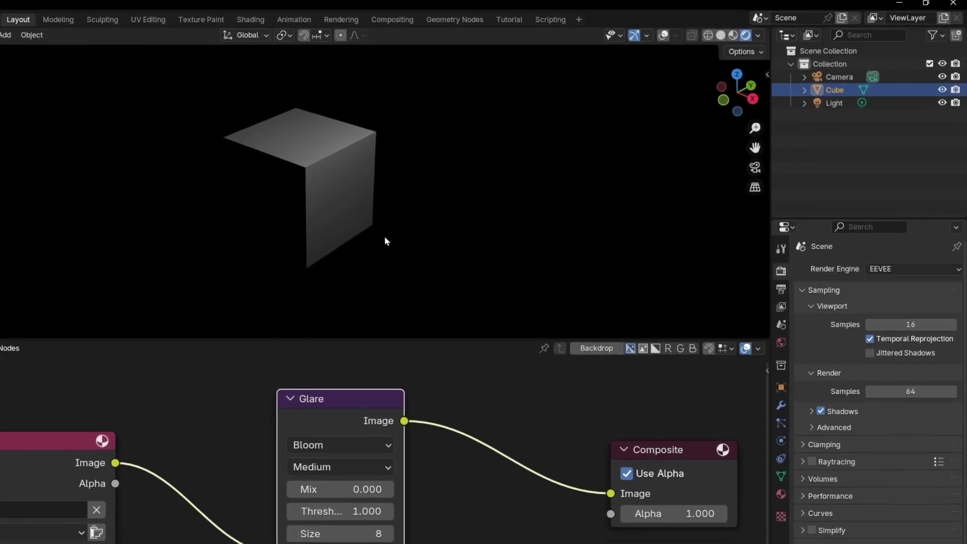
pyautogui.click(784, 34)
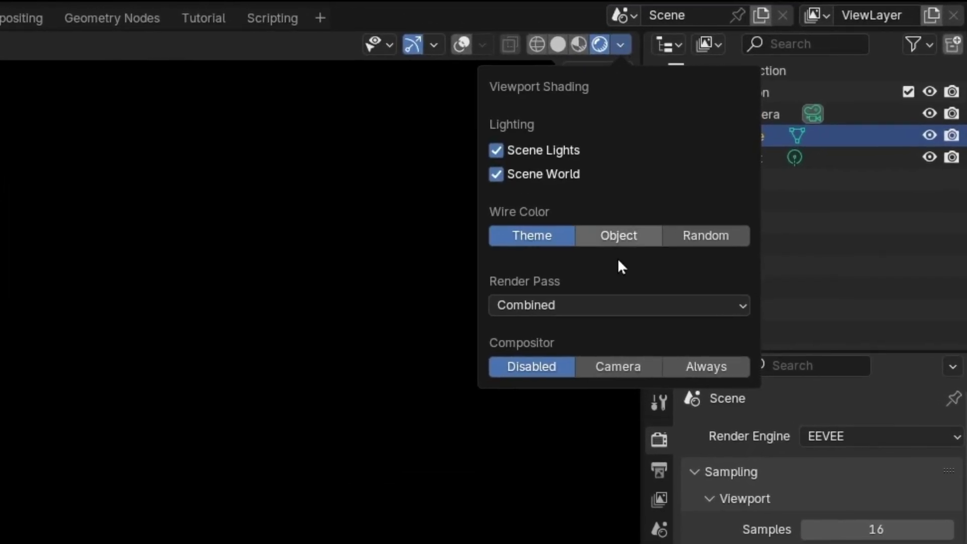
pyautogui.click(700, 367)
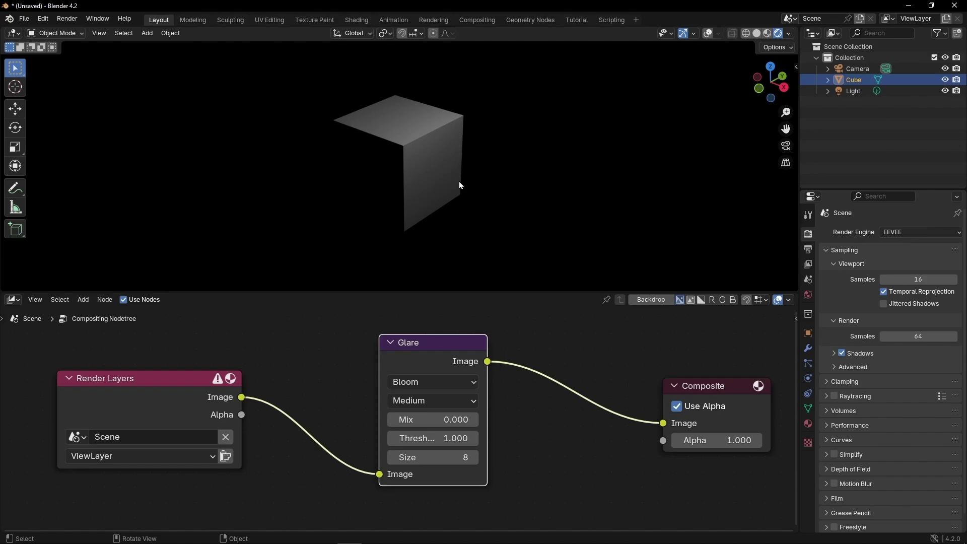
# - Set the Glare node's Threshold to 0.110
pyautogui.scroll(1, 403, 421)
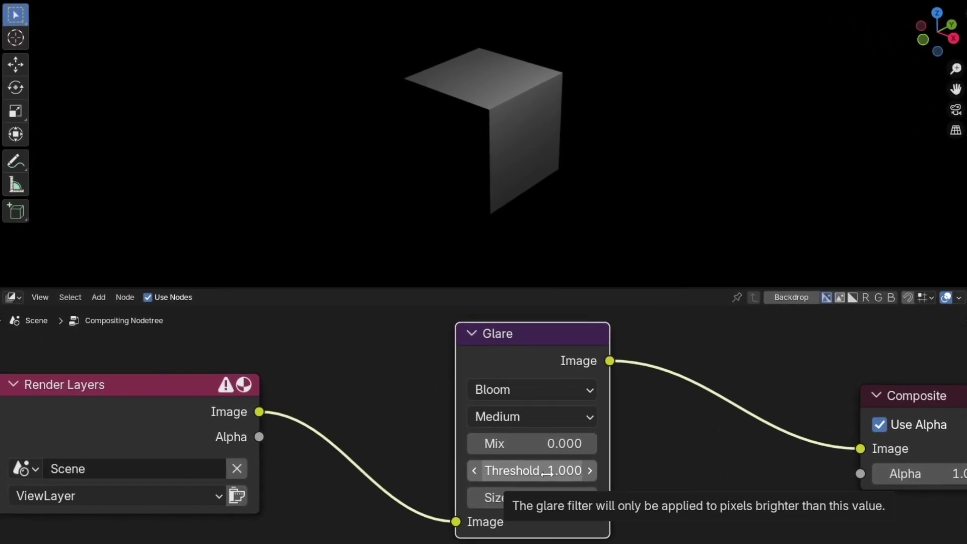
pyautogui.moveTo(547, 474); pyautogui.dragTo(499, 474)
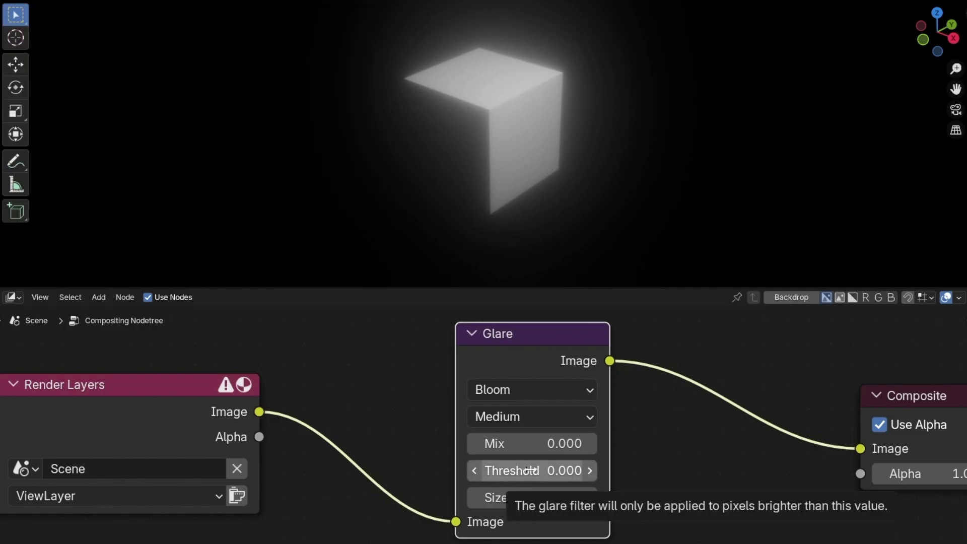
pyautogui.moveTo(530, 470); pyautogui.dragTo(561, 470)
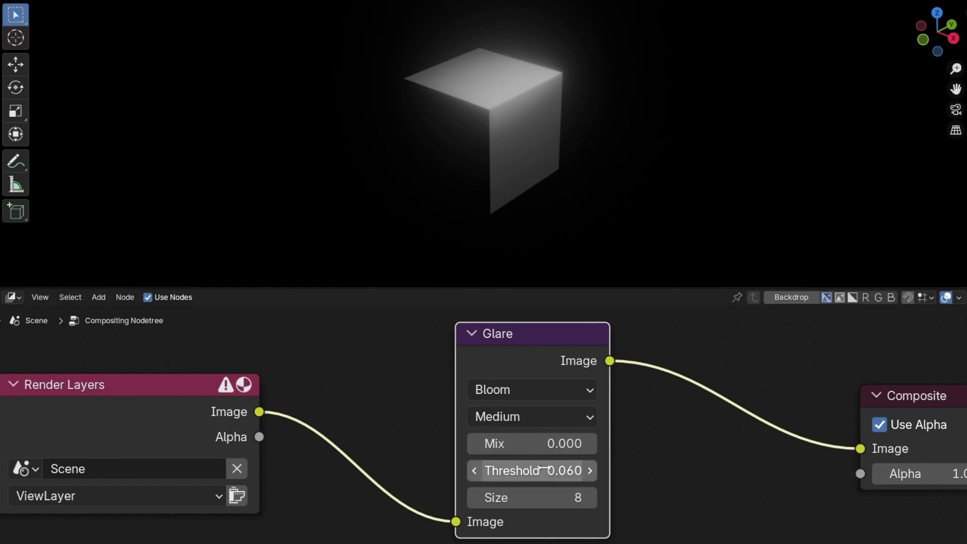
pyautogui.moveTo(546, 470); pyautogui.dragTo(571, 470)
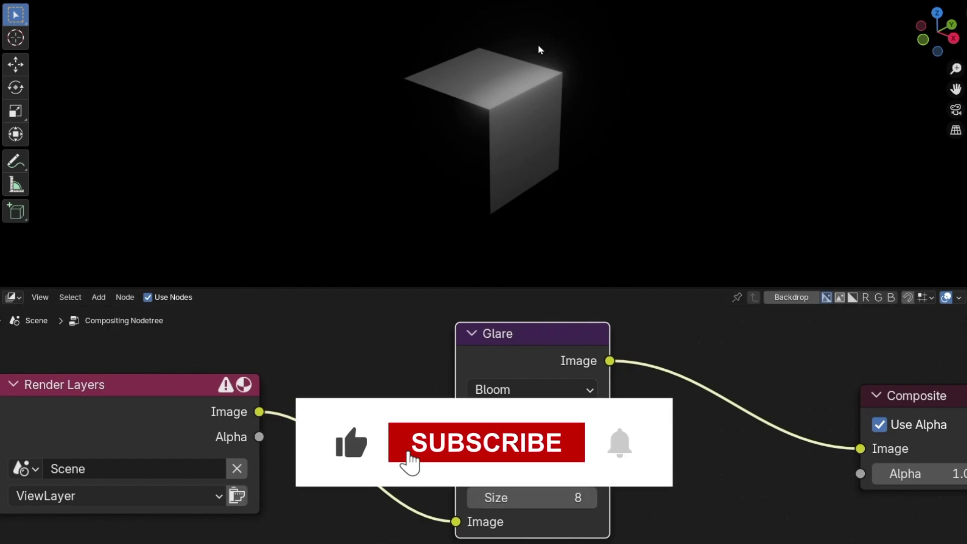
# - Split the Compositor area vertically and change the new left part to the Shader Editor
pyautogui.moveTo(2, 295); pyautogui.dragTo(408, 322)
pyautogui.click(11, 297)
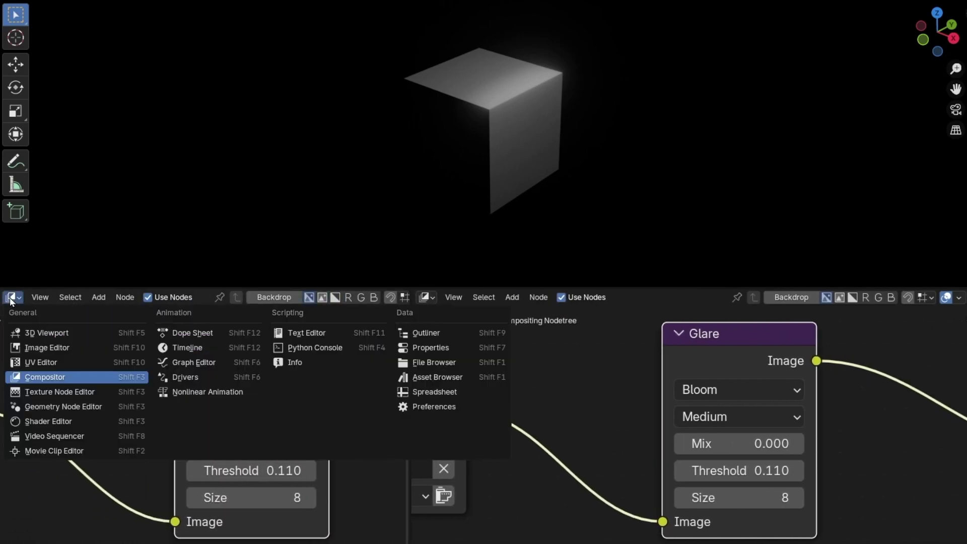
pyautogui.click(47, 420)
# - Set the cube material's base color to white with Value 1.000, Metallic to 0.946 and Roughness to 0.459
pyautogui.click(262, 405)
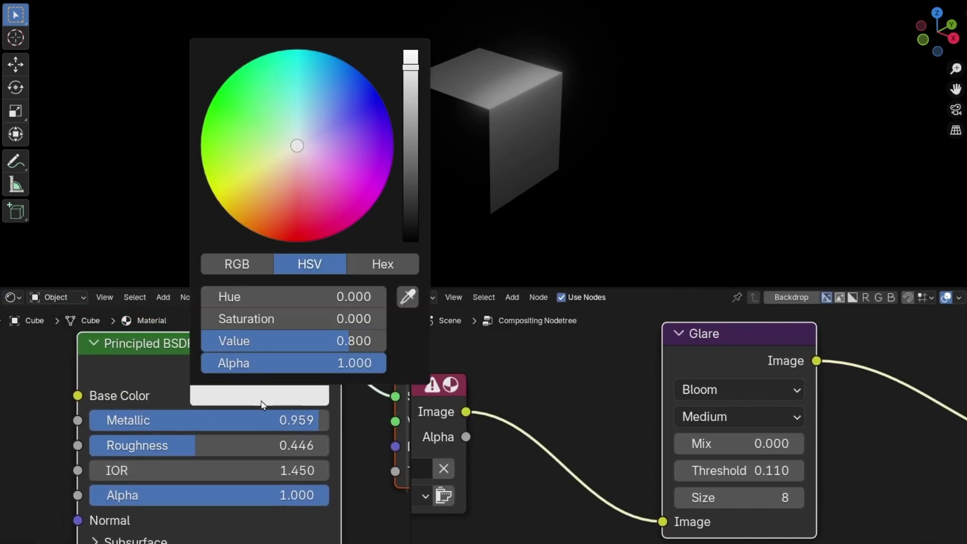
pyautogui.moveTo(410, 72); pyautogui.dragTo(410, 50)
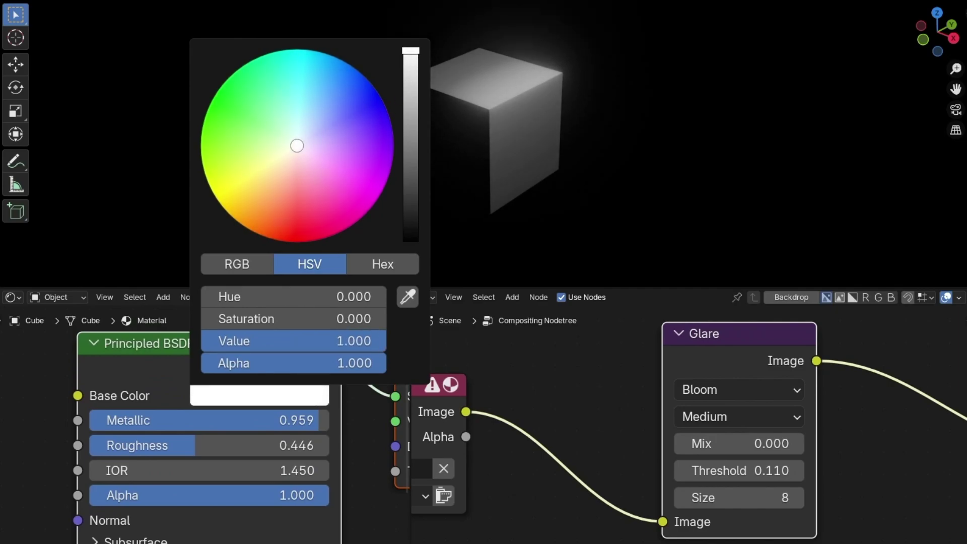
pyautogui.moveTo(318, 420); pyautogui.dragTo(290, 447)
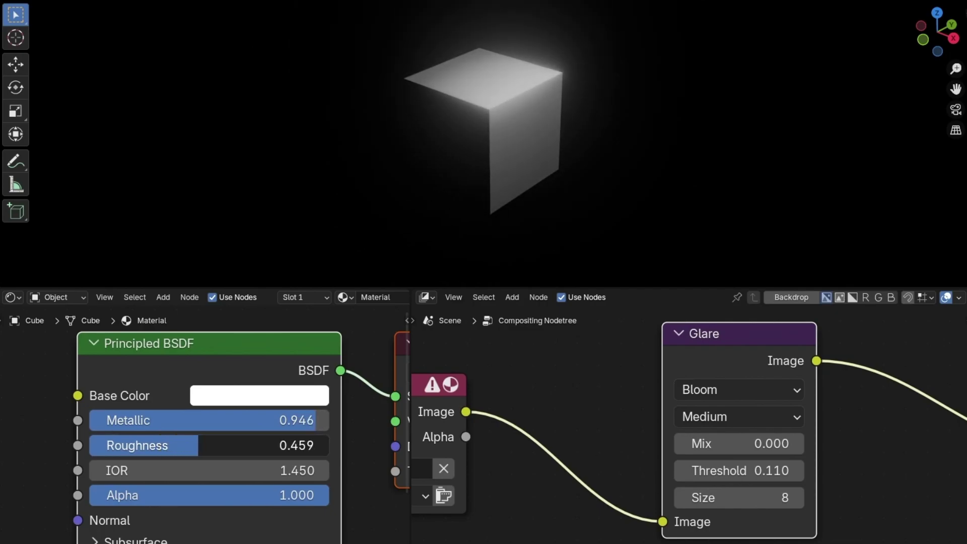
pyautogui.scroll(-10, 252, 464)
pyautogui.moveTo(276, 464); pyautogui.dragTo(223, 444, button='middle')
pyautogui.scroll(3, 532, 446)
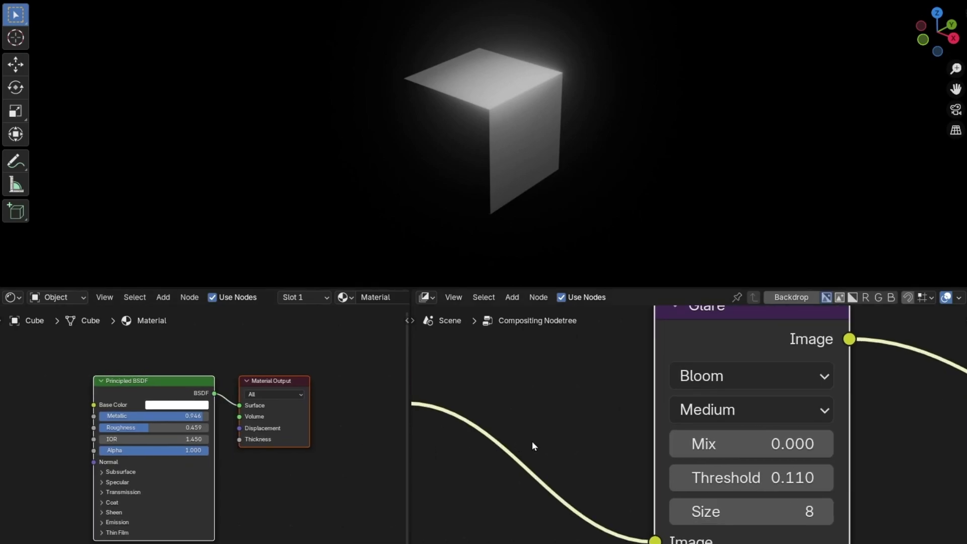
# - Try the Glare node's Mix at -1.000, 1.000 and 0.240, and return it to 0
pyautogui.moveTo(533, 445); pyautogui.dragTo(461, 433, button='middle')
pyautogui.scroll(-1, 496, 433)
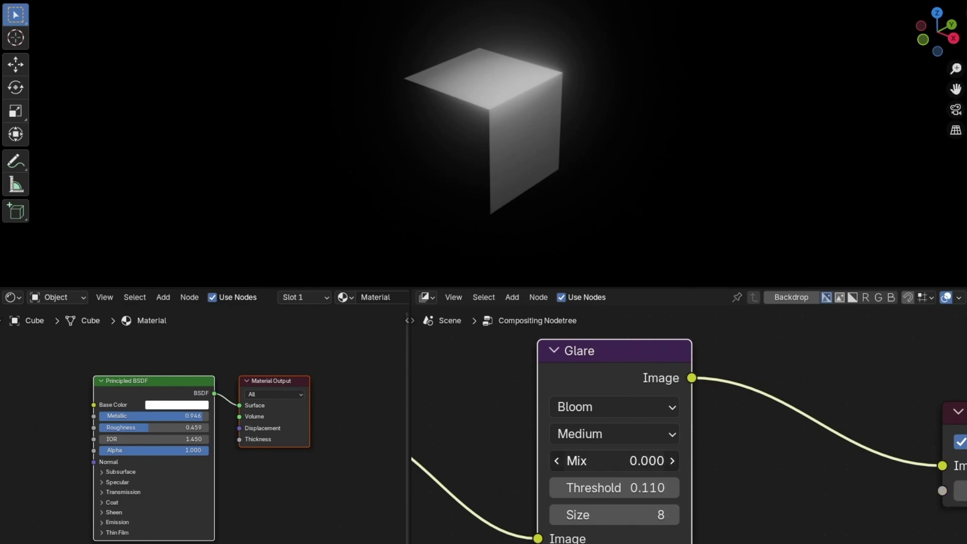
pyautogui.moveTo(633, 460); pyautogui.dragTo(554, 461)
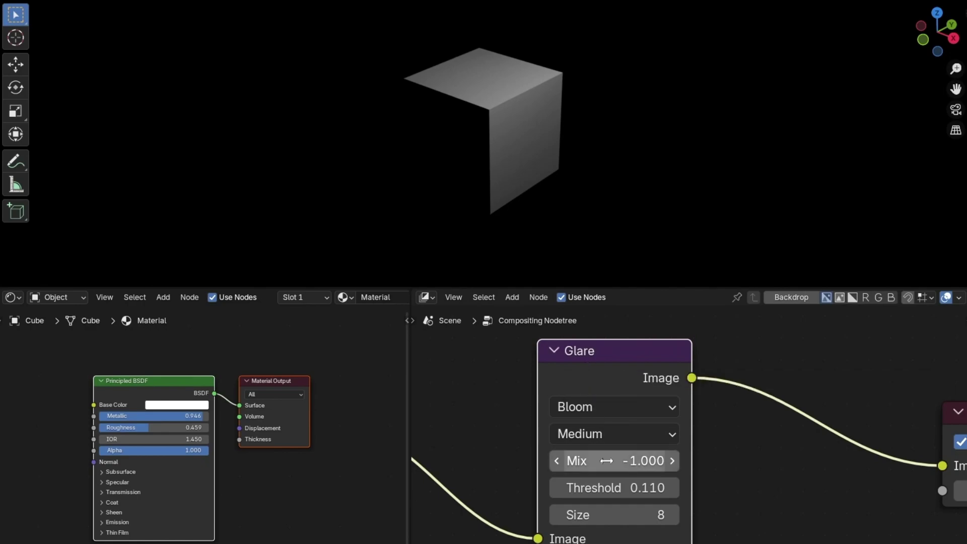
pyautogui.moveTo(611, 461); pyautogui.dragTo(665, 460)
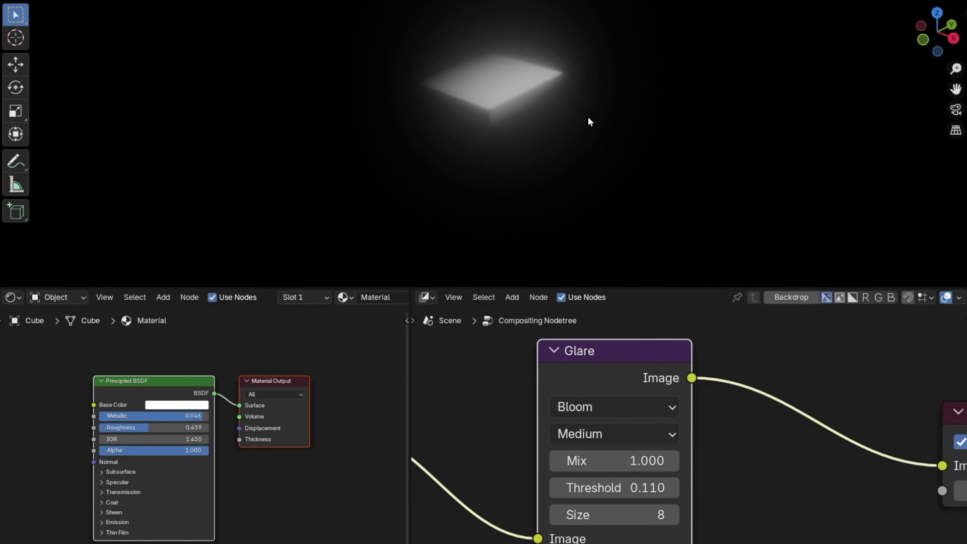
pyautogui.click(598, 458)
pyautogui.write('0')
pyautogui.press('Return')
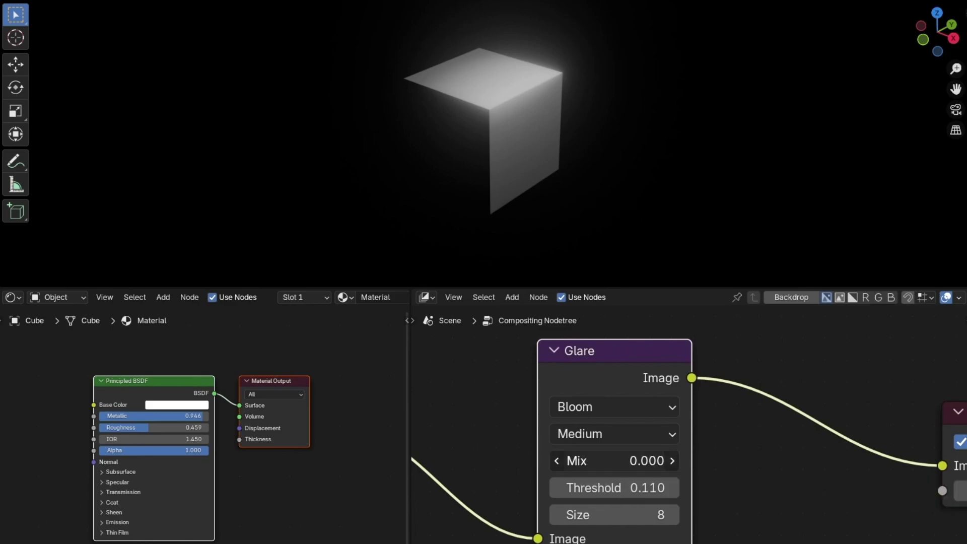
pyautogui.moveTo(614, 460); pyautogui.dragTo(585, 460)
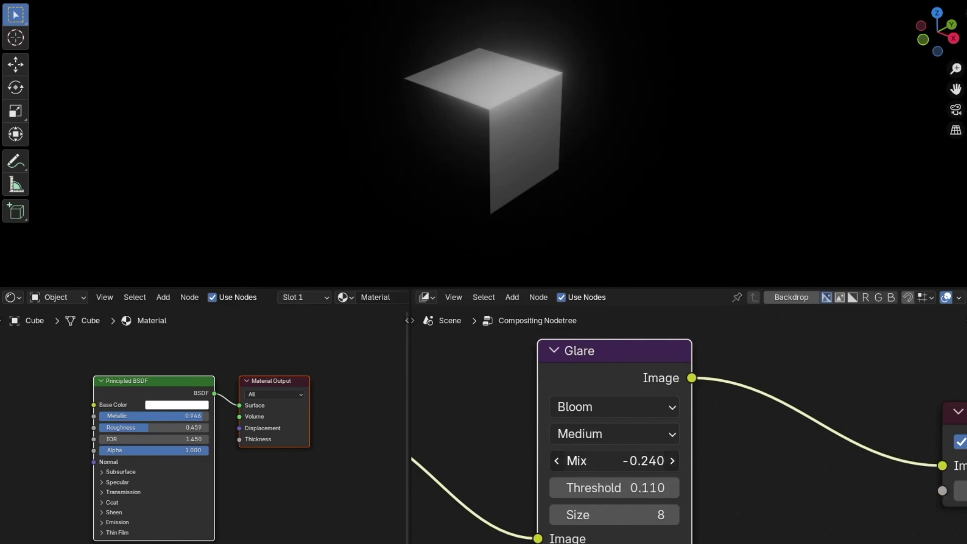
pyautogui.rightClick(608, 462)
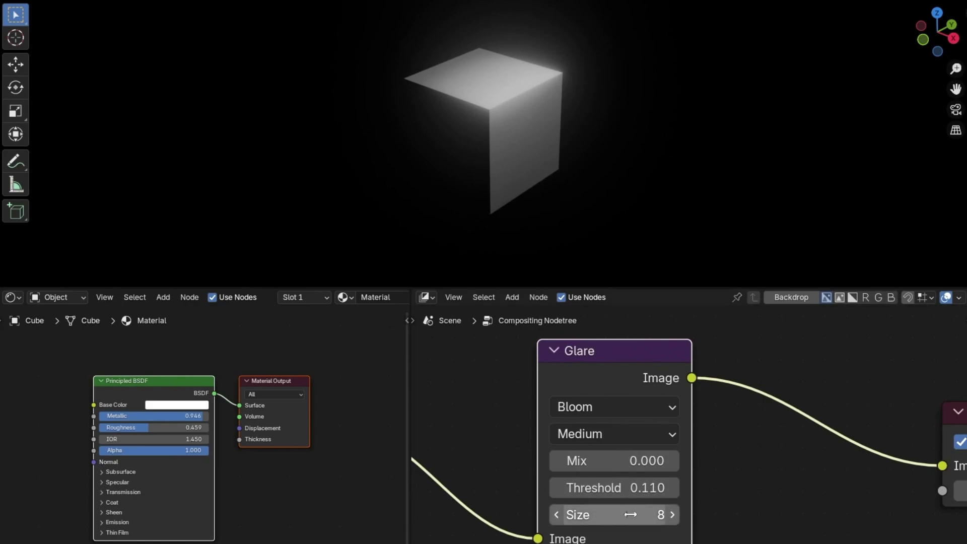
# - Set the Glare node's Size to 9 and change its glare type to Ghosts
pyautogui.moveTo(630, 514)
pyautogui.mouseDown()
pyautogui.moveTo(597, 514)
pyautogui.moveTo(631, 514)
pyautogui.mouseUp()
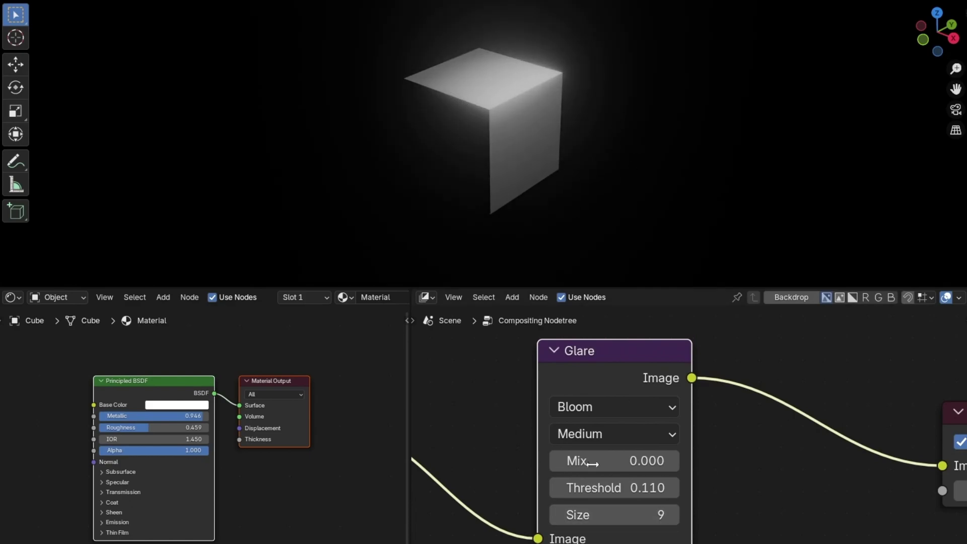
pyautogui.click(604, 437)
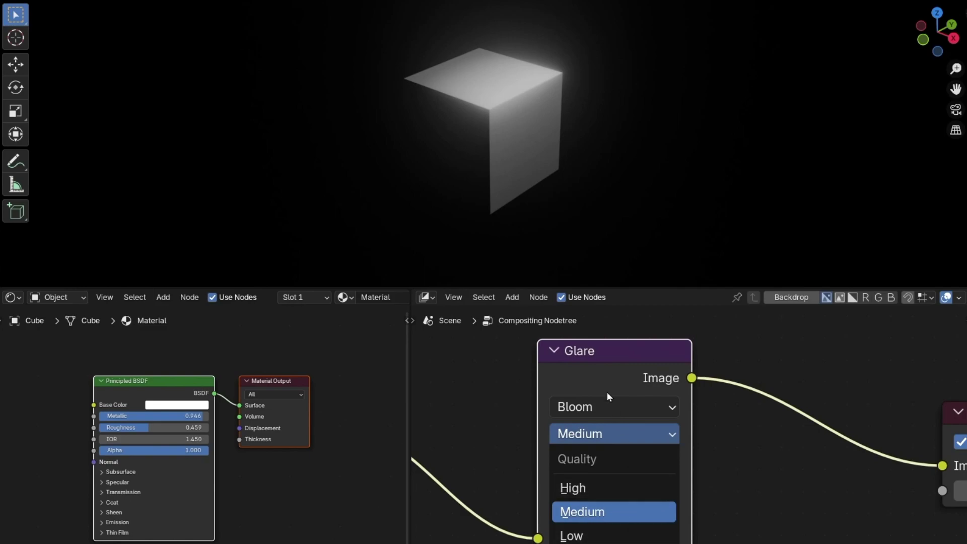
pyautogui.click(589, 410)
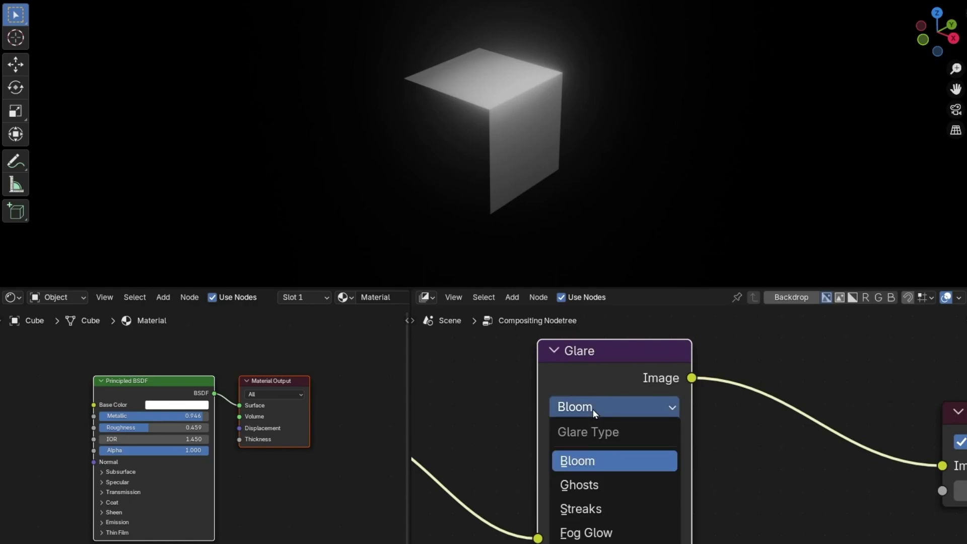
pyautogui.click(594, 490)
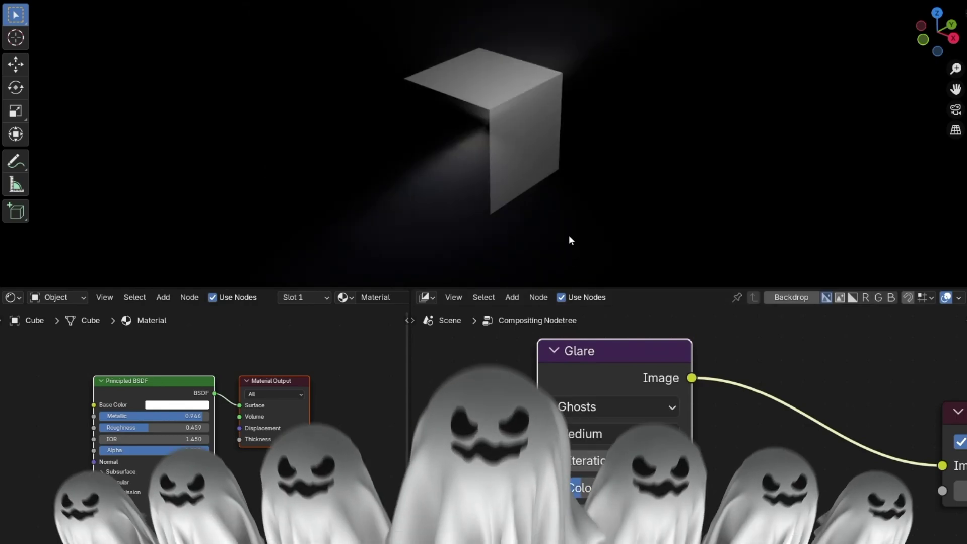
# - Select the point light and set its Power to 10000 W
pyautogui.scroll(-2, 525, 129)
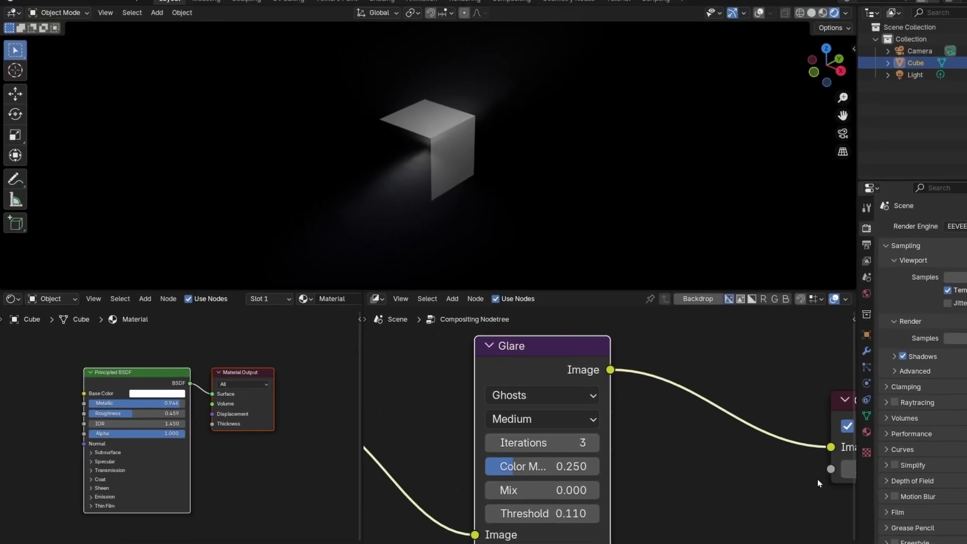
pyautogui.click(914, 75)
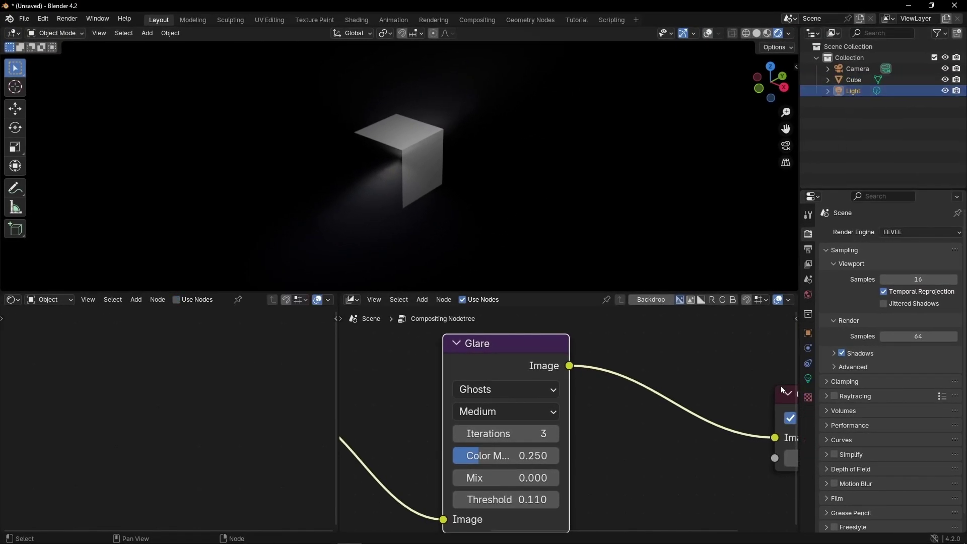
pyautogui.click(808, 379)
pyautogui.click(897, 306)
pyautogui.write('10000')
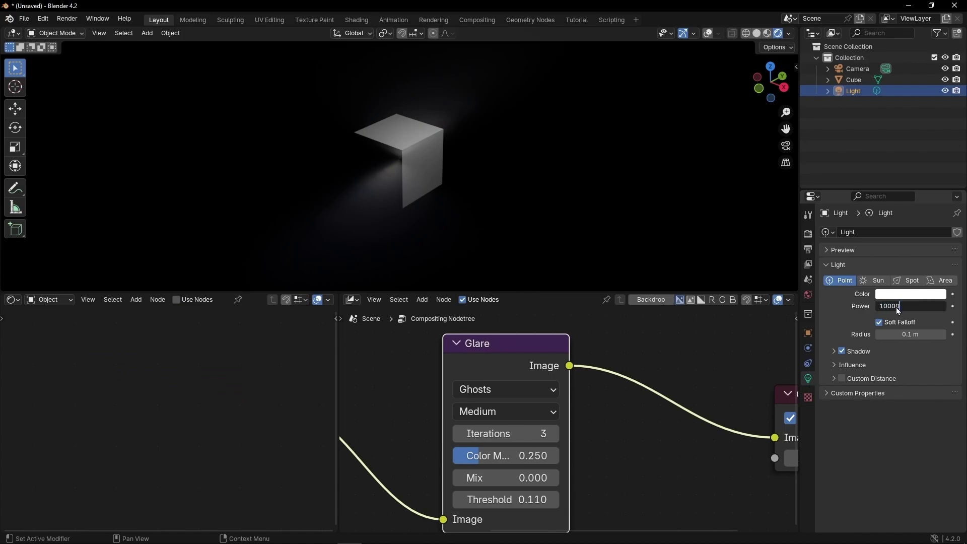
pyautogui.press('Return')
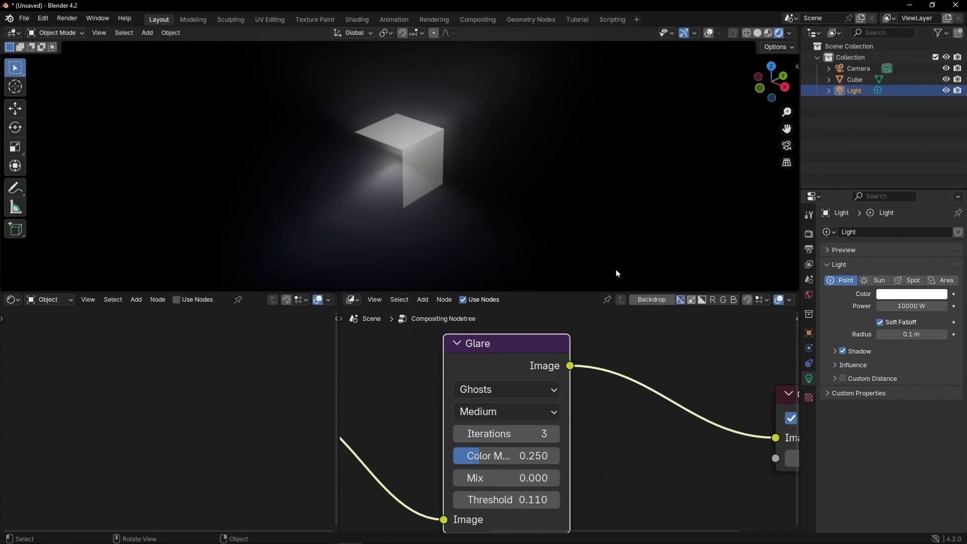
# - Select the cube and set the Glare node's Iterations to 4 and Color Modulation to 1.000
pyautogui.click(448, 144)
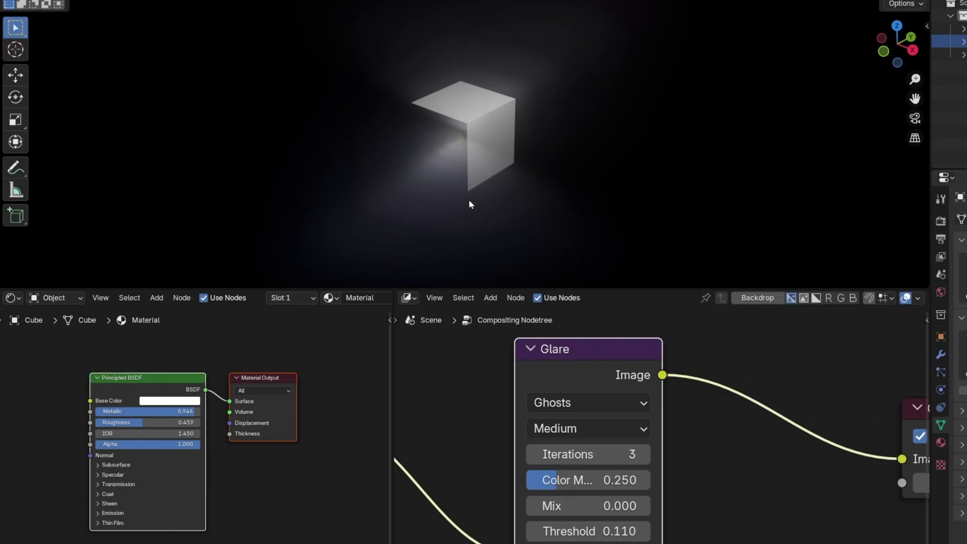
pyautogui.moveTo(494, 153); pyautogui.dragTo(512, 134, button='middle')
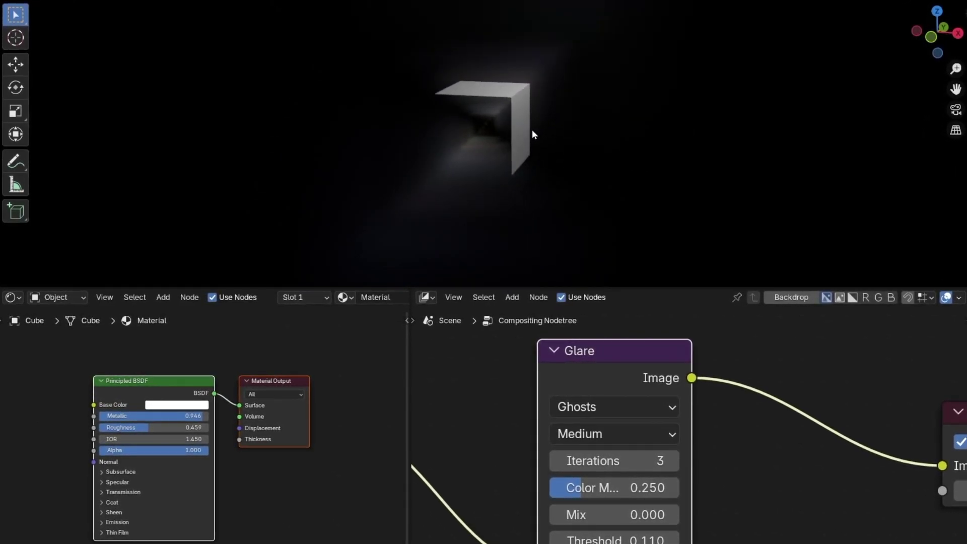
pyautogui.moveTo(533, 130); pyautogui.dragTo(507, 136, button='middle')
pyautogui.scroll(3, 457, 136)
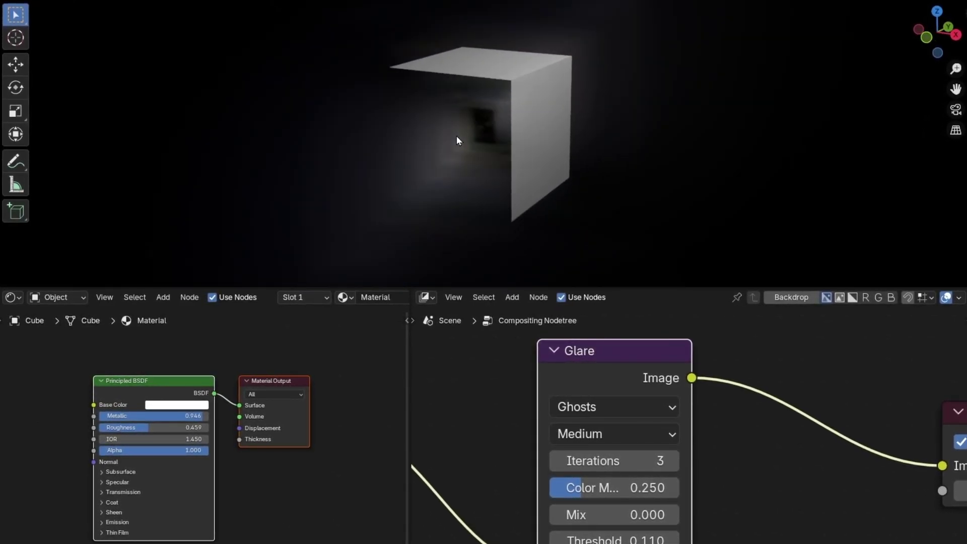
pyautogui.scroll(2, 451, 101)
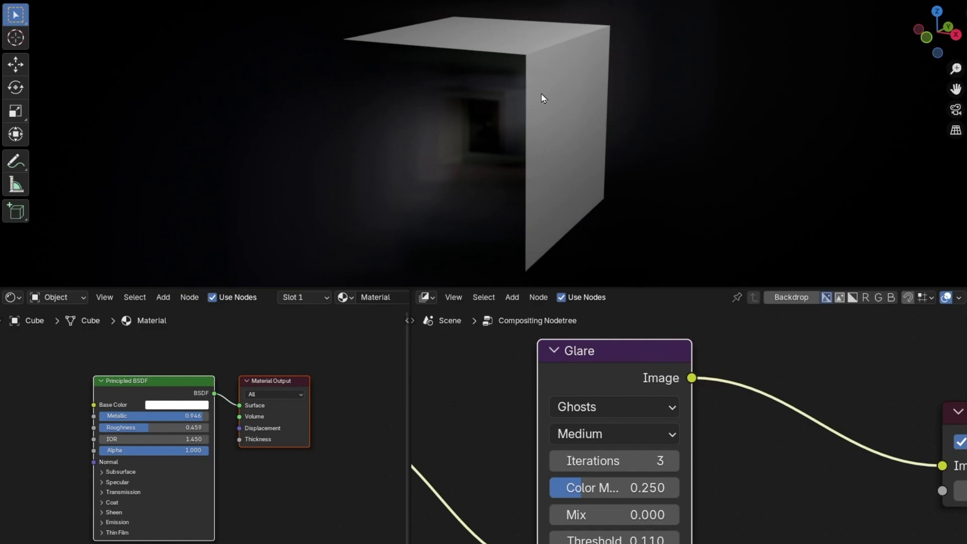
pyautogui.moveTo(491, 449); pyautogui.dragTo(461, 430, button='middle')
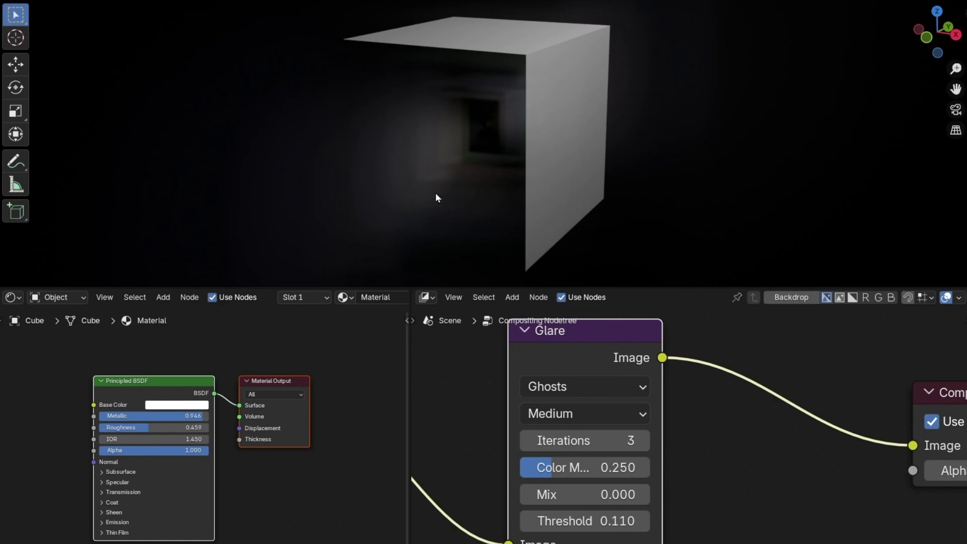
pyautogui.moveTo(590, 444); pyautogui.dragTo(564, 445)
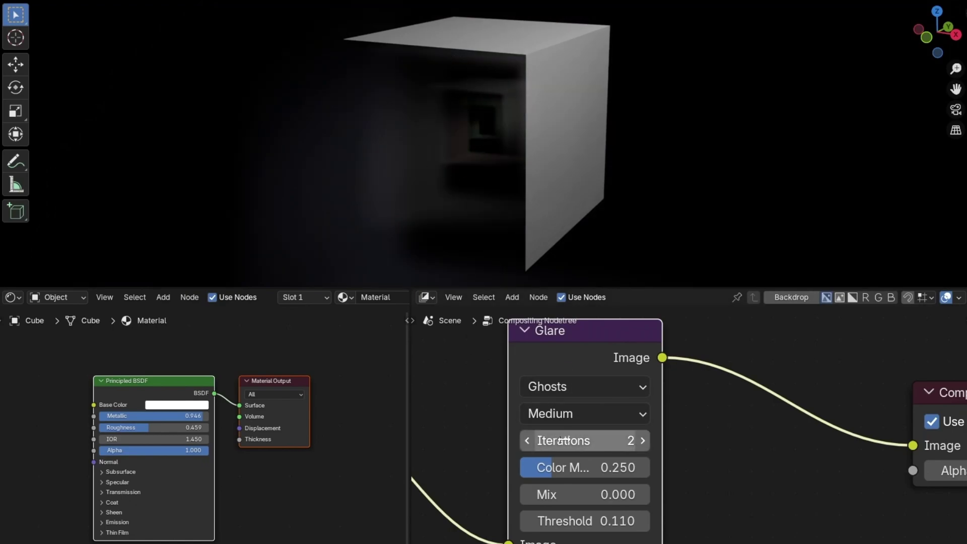
pyautogui.moveTo(584, 441); pyautogui.dragTo(604, 441)
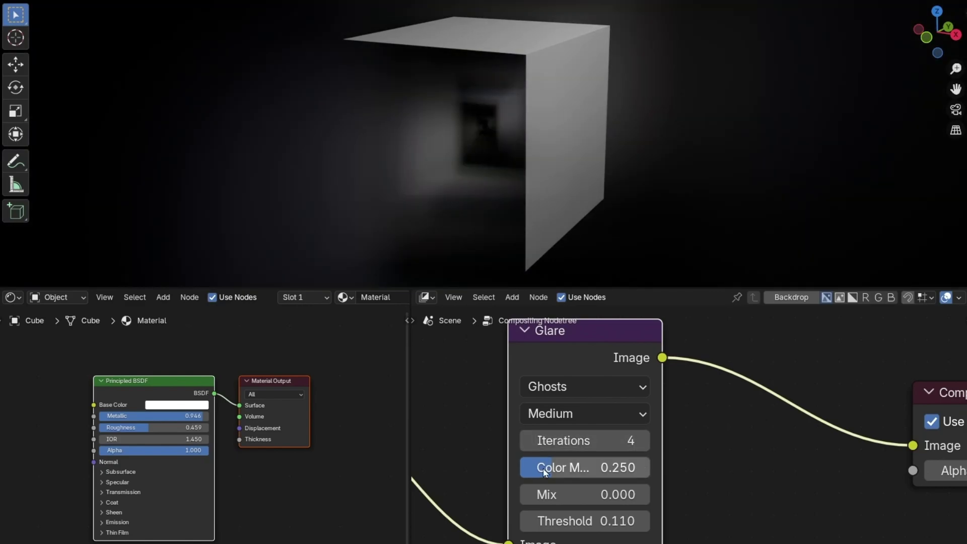
pyautogui.moveTo(543, 467); pyautogui.dragTo(687, 473)
pyautogui.scroll(-3, 545, 160)
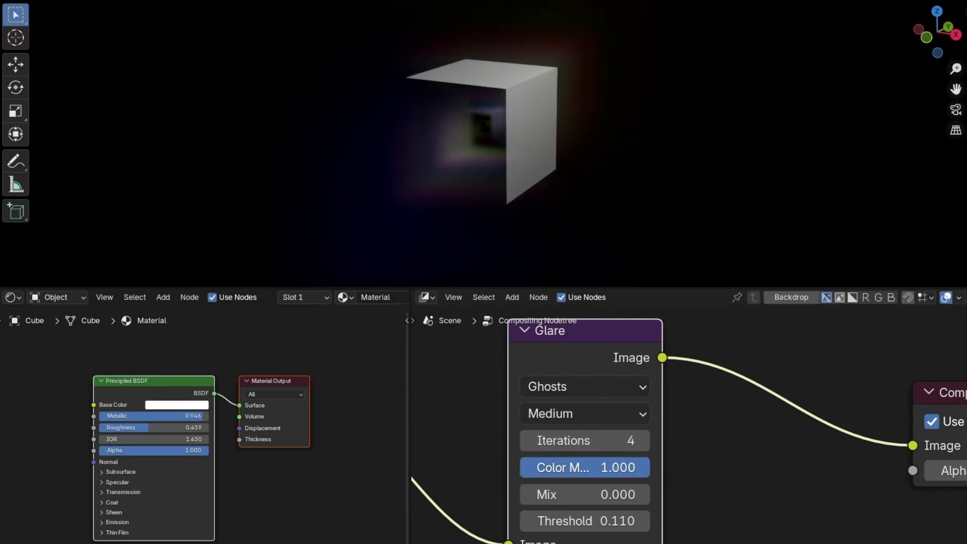
# - Try the Ghosts glare's Mix at both extremes, -1.000 and 1.000, and reset it to 0
pyautogui.moveTo(557, 494); pyautogui.dragTo(428, 494)
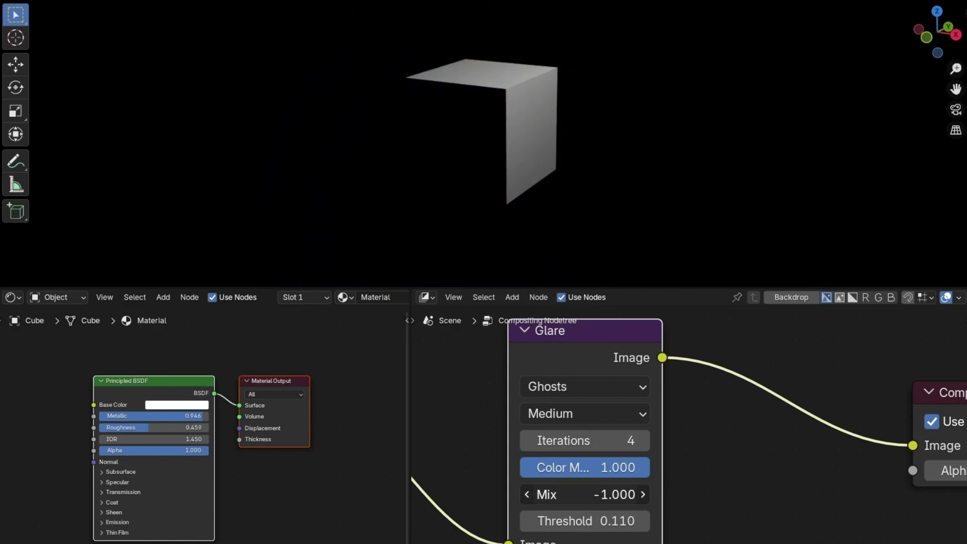
pyautogui.moveTo(607, 494); pyautogui.dragTo(865, 494)
pyautogui.click(607, 498)
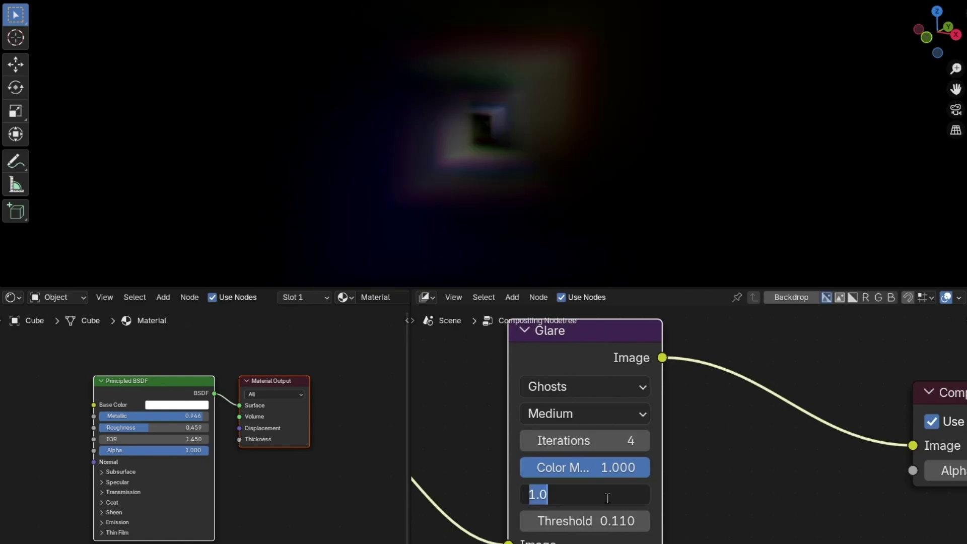
pyautogui.write('0')
pyautogui.press('Return')
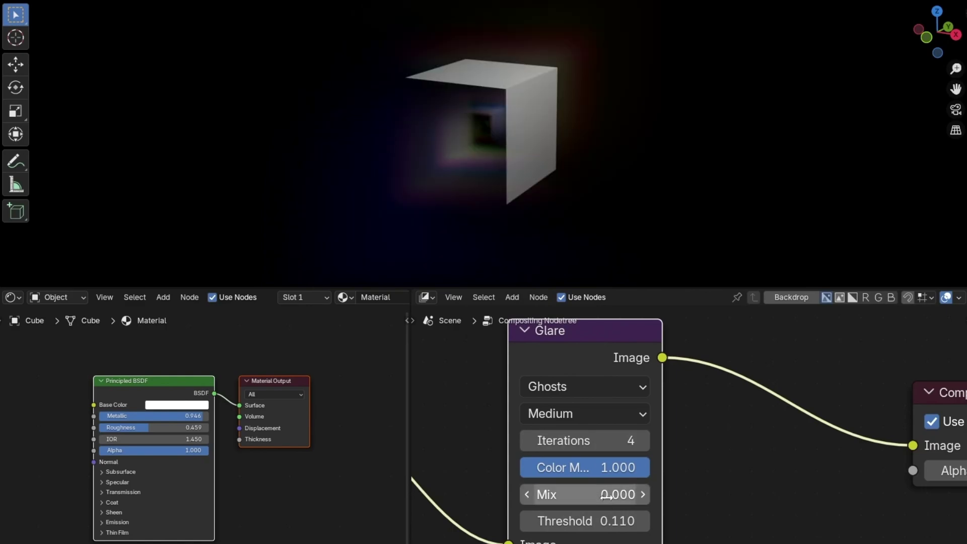
# - Adjust the Ghosts glare to Iterations 5, Color Modulation 0.977 and Threshold 0.190, checking it from several angles around the cube
pyautogui.moveTo(607, 515)
pyautogui.mouseDown()
pyautogui.moveTo(552, 514)
pyautogui.moveTo(629, 521)
pyautogui.moveTo(609, 520)
pyautogui.mouseUp()
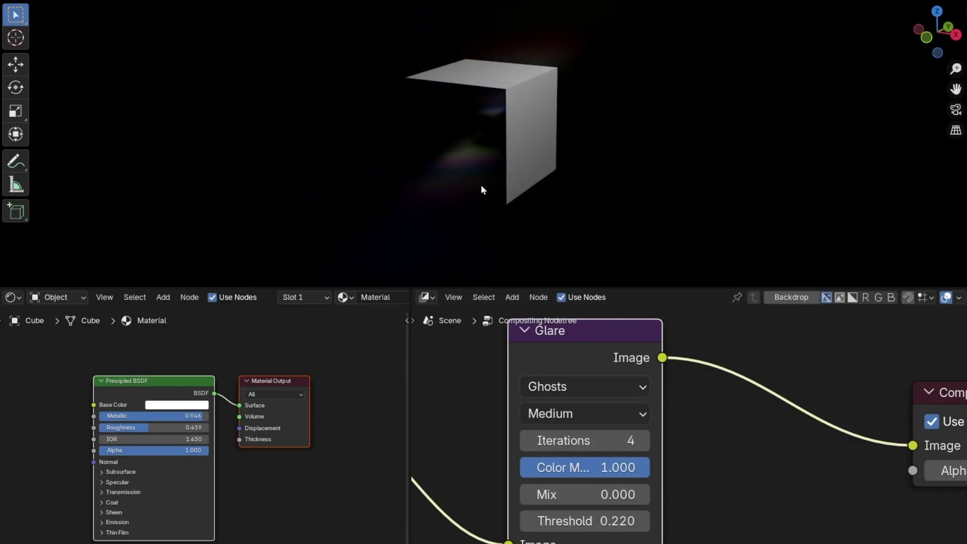
pyautogui.moveTo(480, 185); pyautogui.dragTo(600, 138, button='middle')
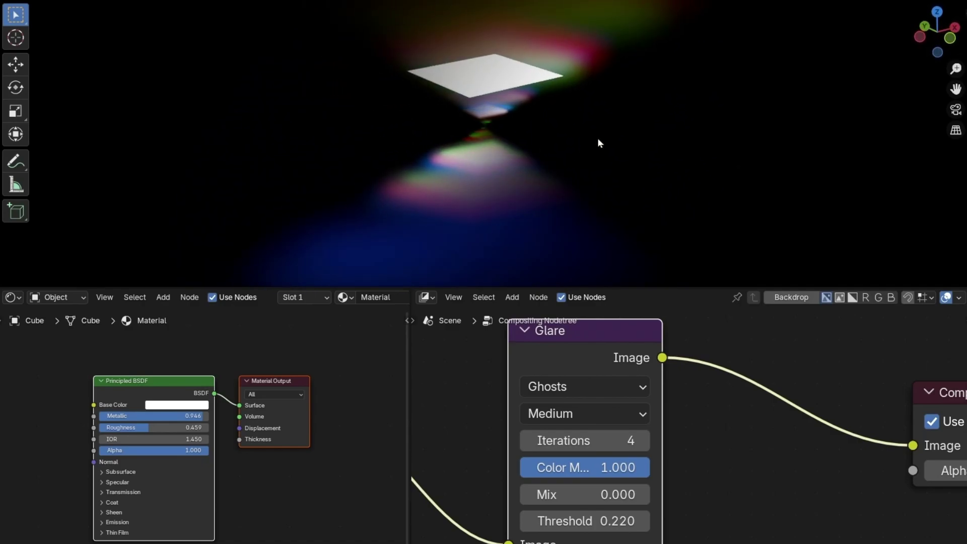
pyautogui.moveTo(584, 520)
pyautogui.mouseDown()
pyautogui.moveTo(629, 521)
pyautogui.moveTo(574, 521)
pyautogui.mouseUp()
pyautogui.moveTo(607, 440); pyautogui.dragTo(605, 440)
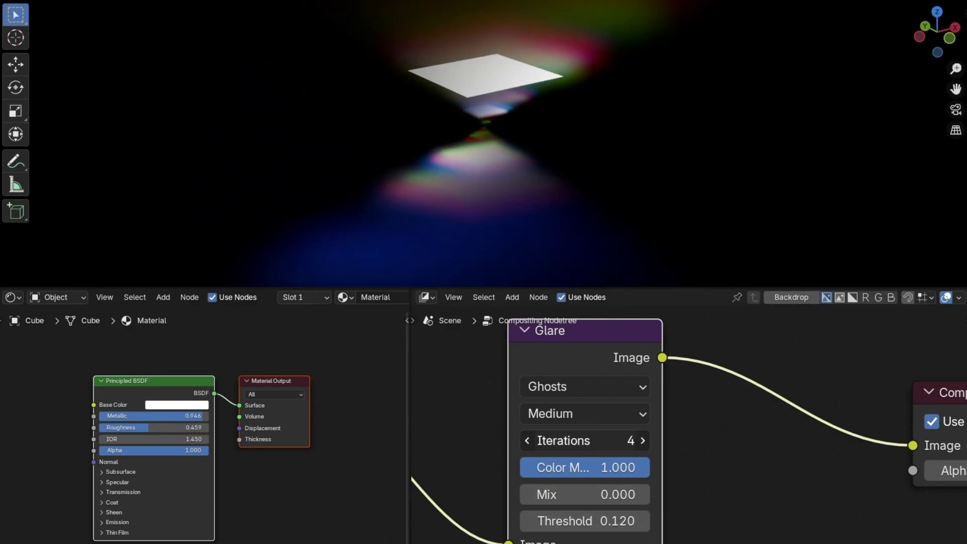
pyautogui.moveTo(517, 226); pyautogui.dragTo(419, 244, button='middle')
pyautogui.moveTo(601, 474)
pyautogui.mouseDown()
pyautogui.moveTo(565, 474)
pyautogui.moveTo(598, 474)
pyautogui.mouseUp()
pyautogui.moveTo(600, 441)
pyautogui.mouseDown()
pyautogui.moveTo(620, 441)
pyautogui.moveTo(579, 441)
pyautogui.moveTo(604, 441)
pyautogui.mouseUp()
pyautogui.scroll(-5, 487, 163)
pyautogui.moveTo(579, 521)
pyautogui.mouseDown()
pyautogui.moveTo(564, 521)
pyautogui.moveTo(612, 521)
pyautogui.moveTo(589, 521)
pyautogui.mouseUp()
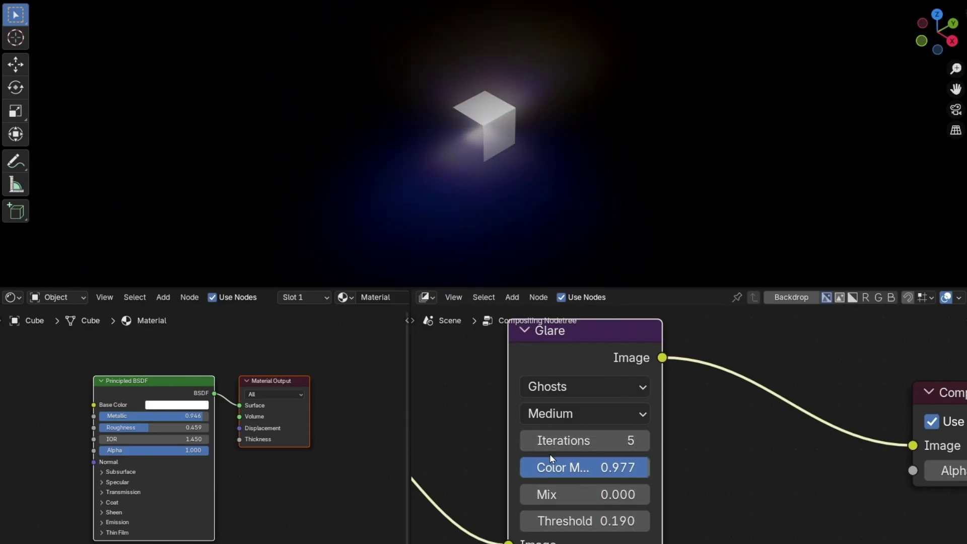
# - Change the Glare node's type to Streaks and set its Threshold to 0.000
pyautogui.click(582, 387)
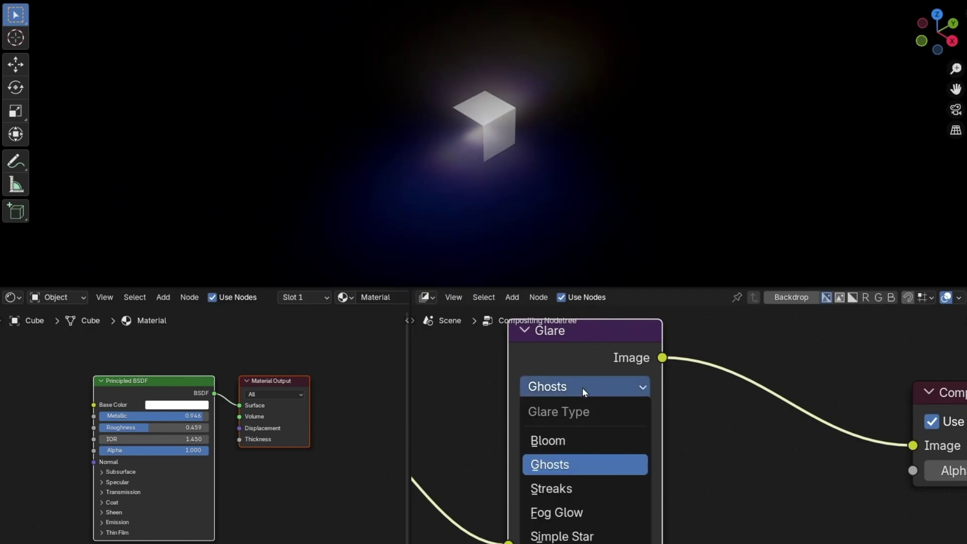
pyautogui.click(563, 489)
pyautogui.scroll(6, 481, 143)
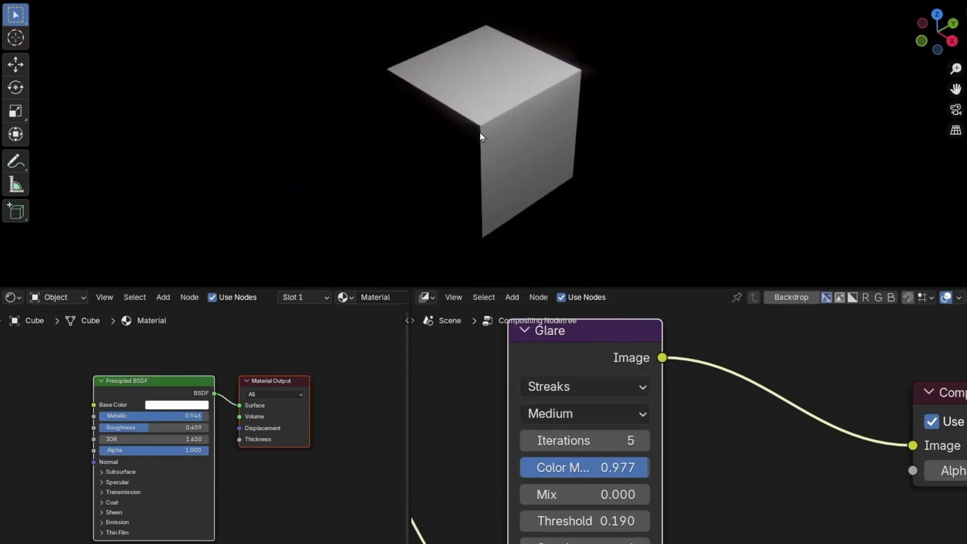
pyautogui.moveTo(484, 142); pyautogui.dragTo(506, 123, button='middle')
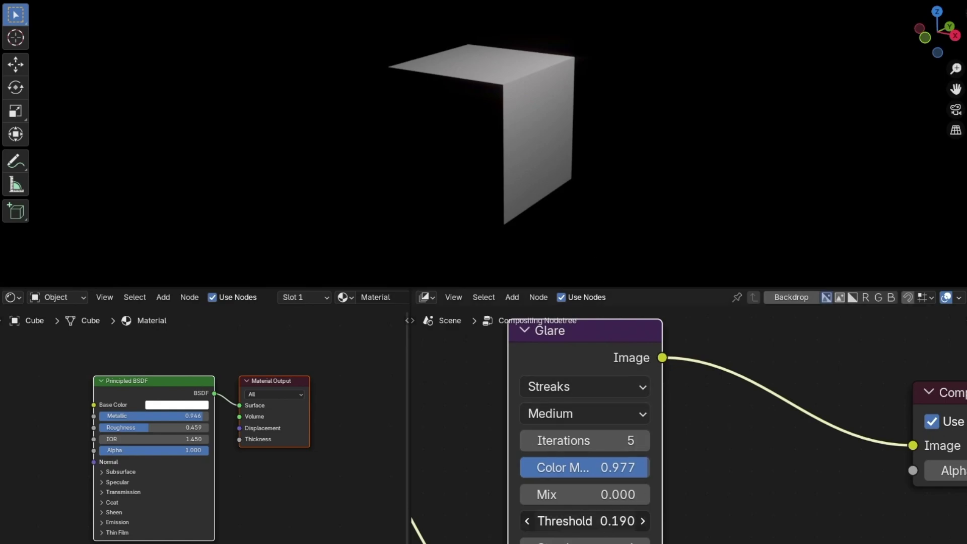
pyautogui.press('BackSpace')
pyautogui.moveTo(573, 166); pyautogui.dragTo(563, 180, button='middle')
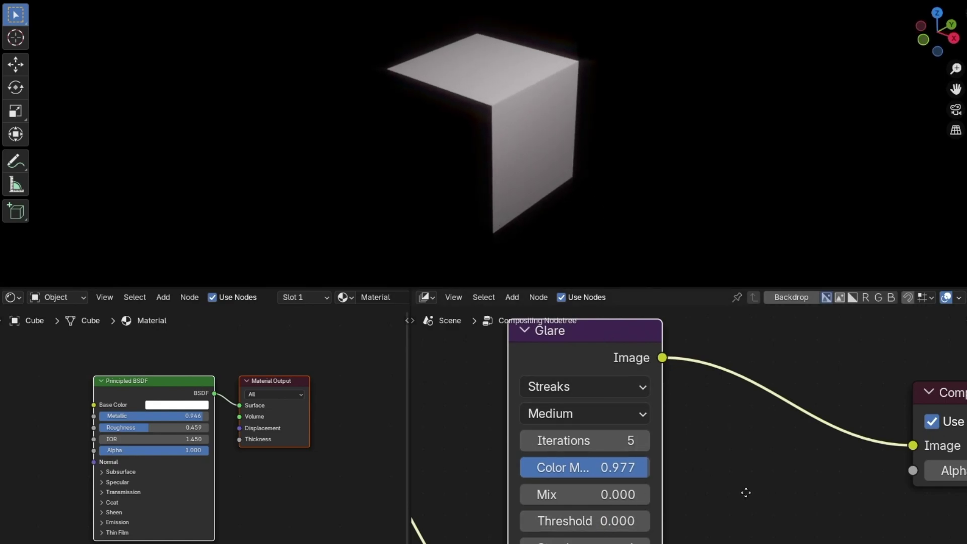
# - Set the Streaks glare's Fade to 1.000
pyautogui.moveTo(745, 493)
pyautogui.mouseDown(button='middle')
pyautogui.moveTo(740, 439)
pyautogui.moveTo(733, 443)
pyautogui.mouseUp(button='middle')
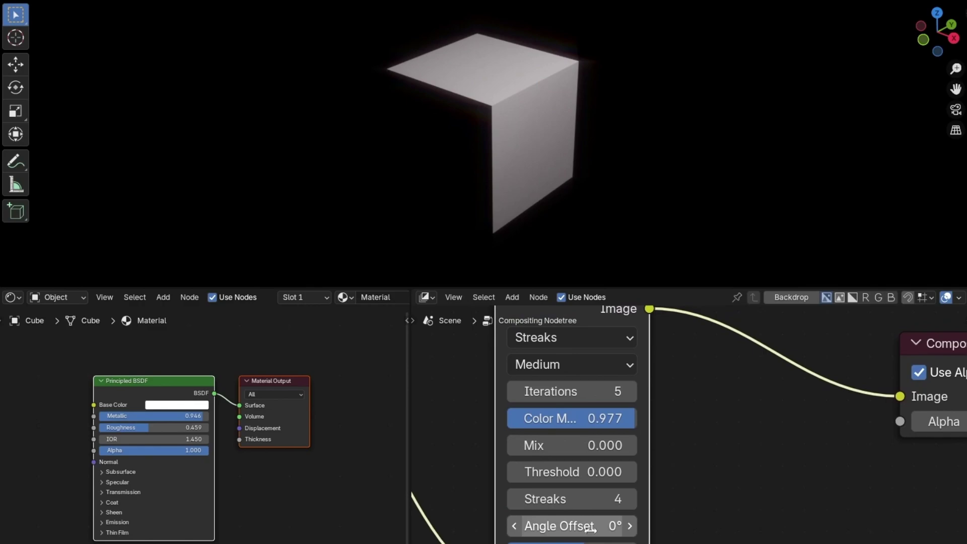
pyautogui.scroll(-1, 666, 542)
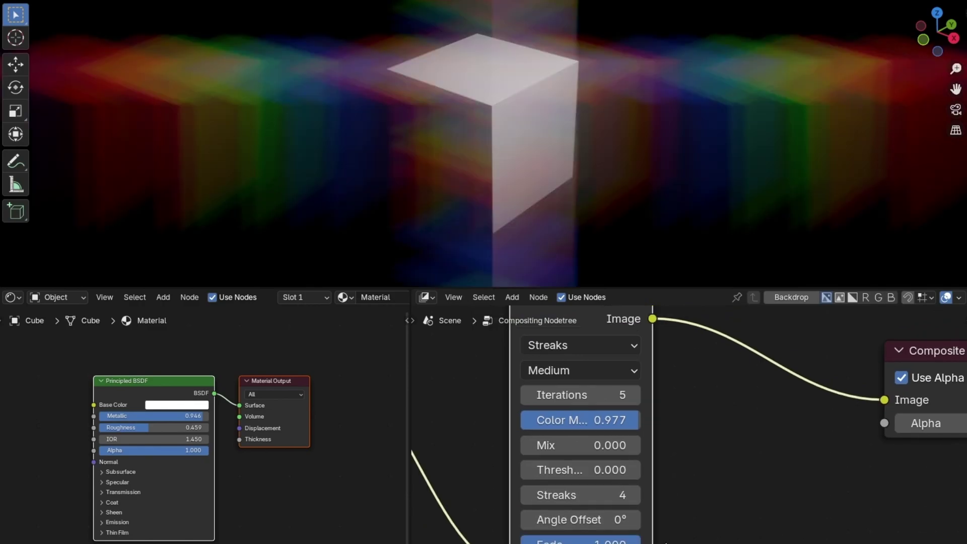
# - Try the Streaks glare's Iterations at 2 and return it to 5
pyautogui.moveTo(666, 542); pyautogui.dragTo(631, 482, button='middle')
pyautogui.moveTo(631, 483)
pyautogui.mouseDown()
pyautogui.moveTo(556, 480)
pyautogui.moveTo(636, 481)
pyautogui.mouseUp()
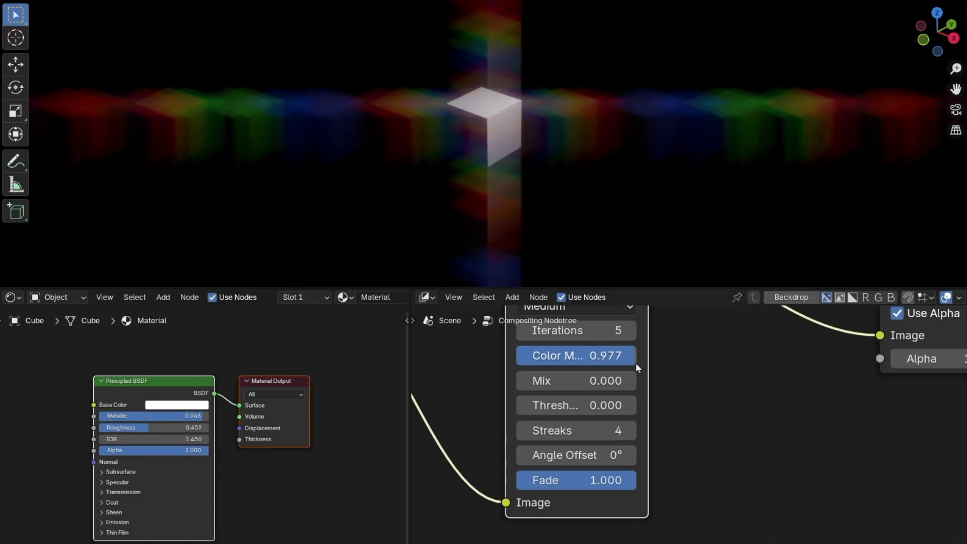
pyautogui.moveTo(684, 388); pyautogui.dragTo(679, 429, button='middle')
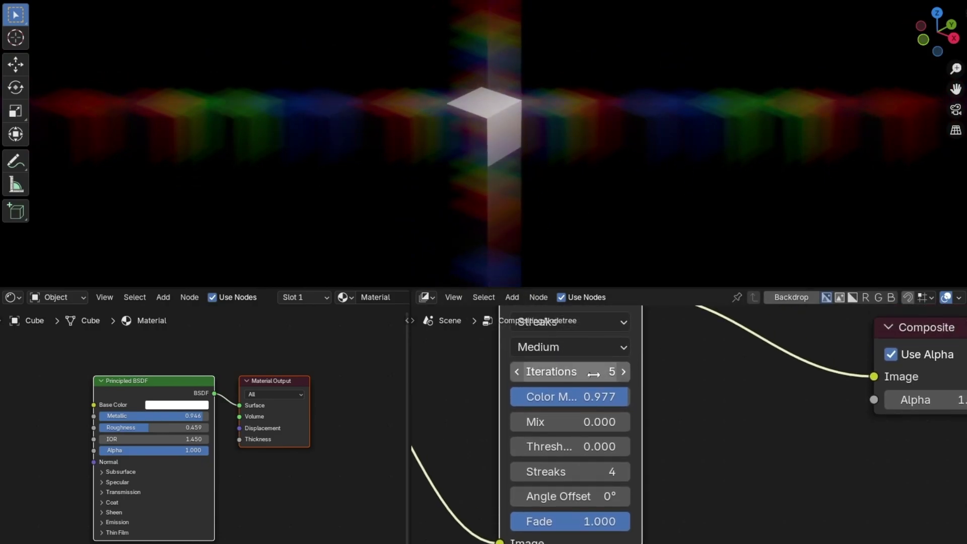
pyautogui.moveTo(593, 374); pyautogui.dragTo(569, 374)
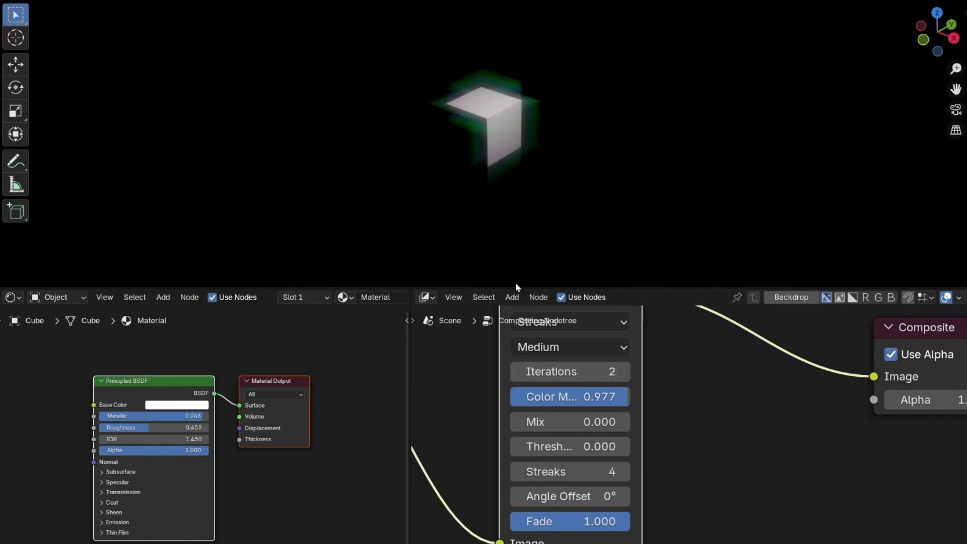
pyautogui.moveTo(564, 371); pyautogui.dragTo(589, 372)
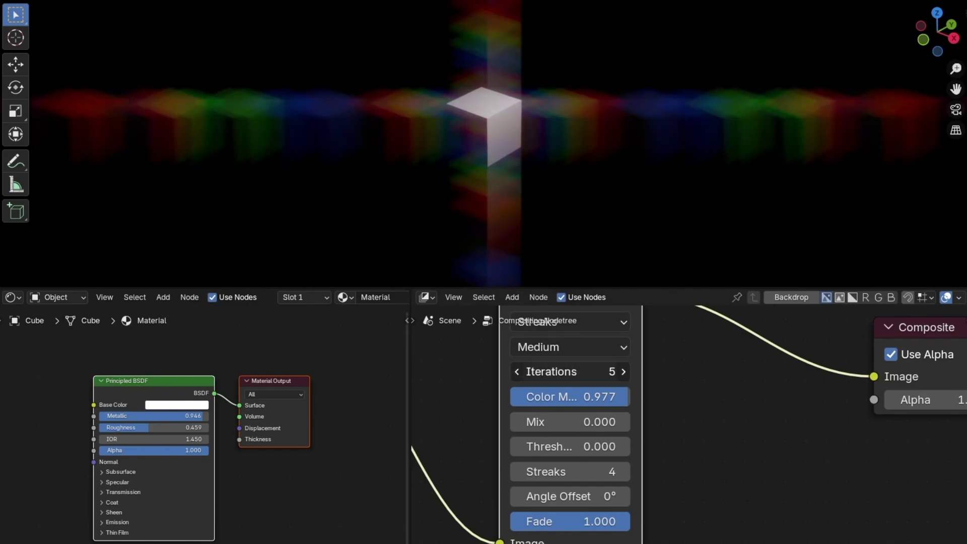
# - Try different Mix and Threshold values on the Streaks glare and restore both to 0
pyautogui.moveTo(561, 420); pyautogui.dragTo(629, 420)
pyautogui.press('BackSpace')
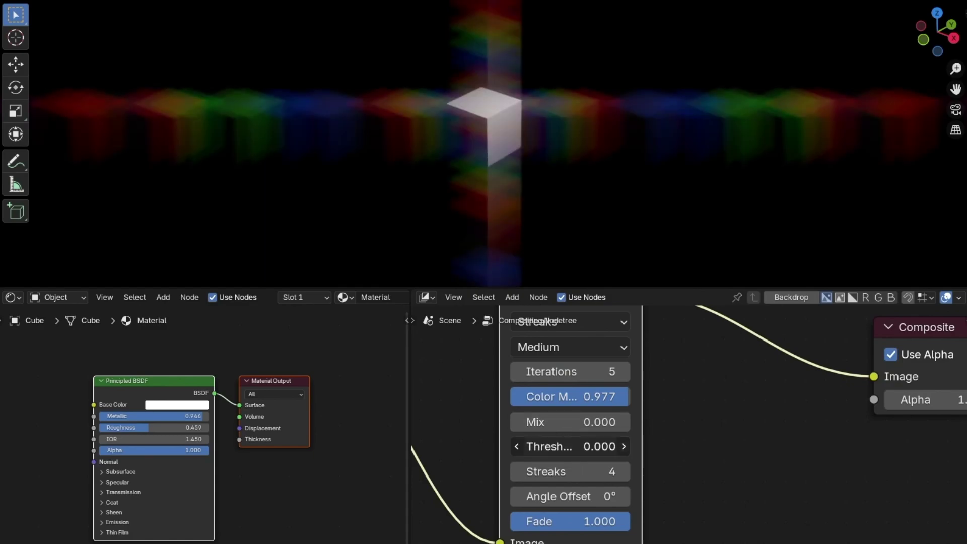
pyautogui.moveTo(561, 447)
pyautogui.mouseDown()
pyautogui.moveTo(604, 446)
pyautogui.moveTo(574, 446)
pyautogui.moveTo(585, 447)
pyautogui.mouseUp()
pyautogui.hotkey('ctrl', 'z')
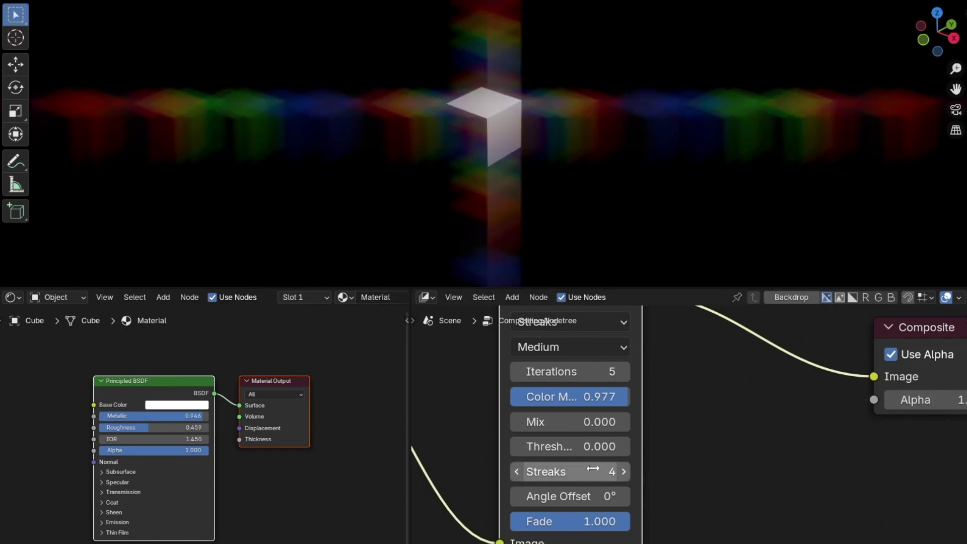
# - Set the Streaks glare to 7 streaks with an Angle Offset of 52.9°, checking it at different distances from the cube
pyautogui.moveTo(593, 471)
pyautogui.mouseDown()
pyautogui.moveTo(565, 470)
pyautogui.moveTo(647, 471)
pyautogui.moveTo(627, 471)
pyautogui.mouseUp()
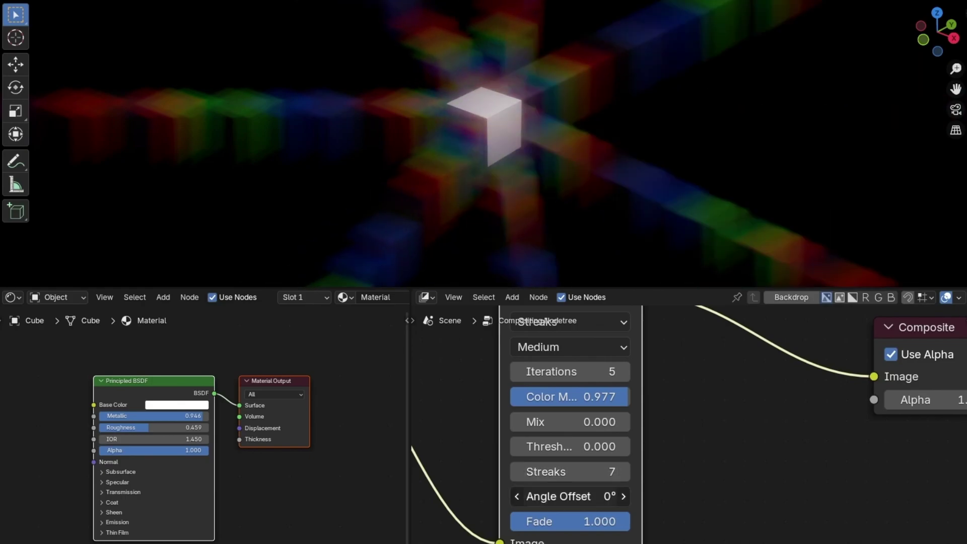
pyautogui.moveTo(554, 496)
pyautogui.mouseDown()
pyautogui.moveTo(684, 496)
pyautogui.moveTo(592, 496)
pyautogui.moveTo(668, 496)
pyautogui.moveTo(660, 496)
pyautogui.mouseUp()
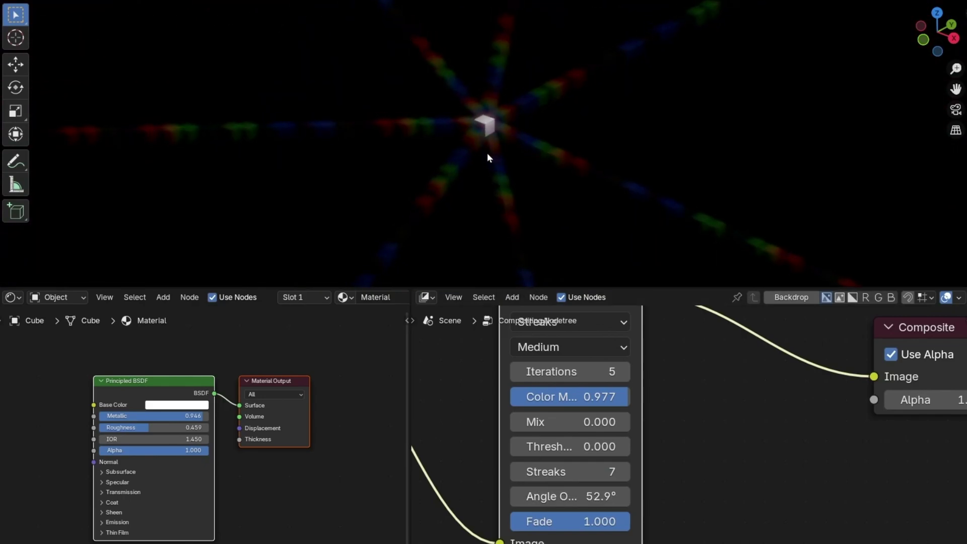
pyautogui.moveTo(488, 152)
pyautogui.mouseDown(button='middle')
pyautogui.moveTo(451, 159)
pyautogui.moveTo(455, 104)
pyautogui.moveTo(561, 131)
pyautogui.moveTo(477, 181)
pyautogui.moveTo(501, 141)
pyautogui.mouseUp(button='middle')
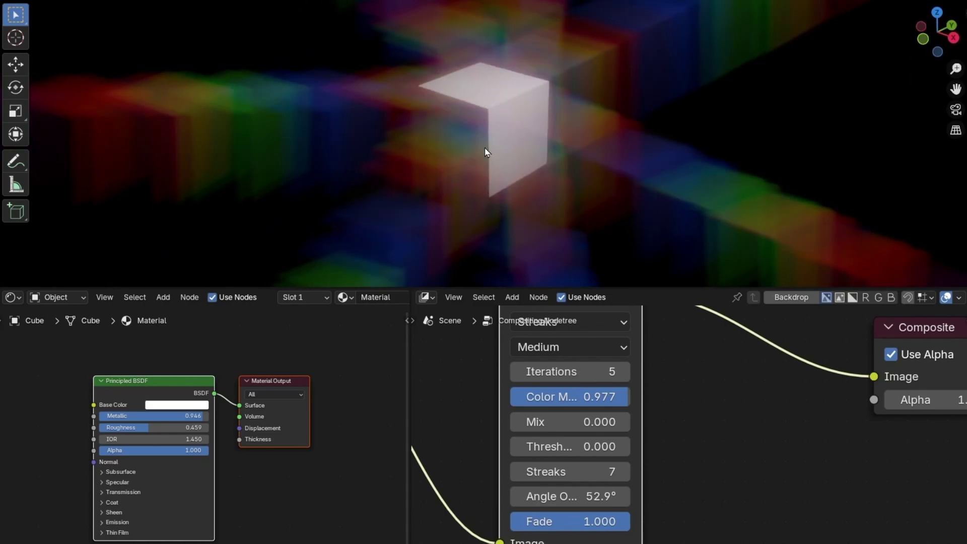
# - Try the Fog Glow type on the Glare node
pyautogui.scroll(-2, 669, 402)
pyautogui.click(554, 351)
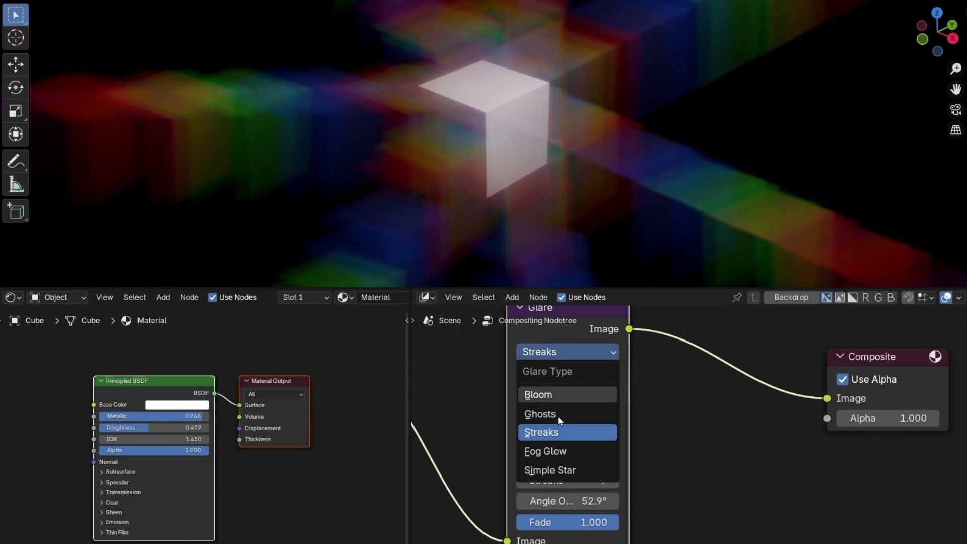
pyautogui.click(551, 452)
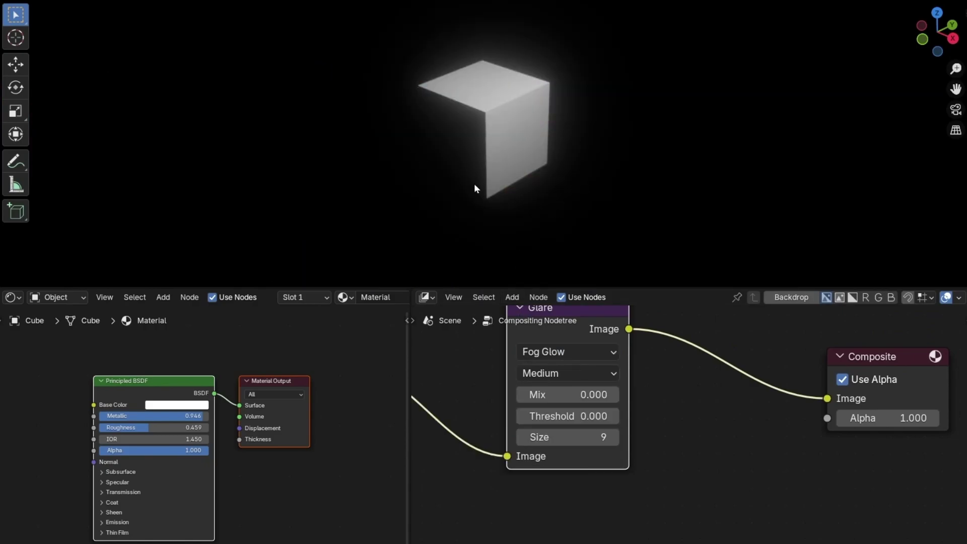
pyautogui.scroll(2, 563, 401)
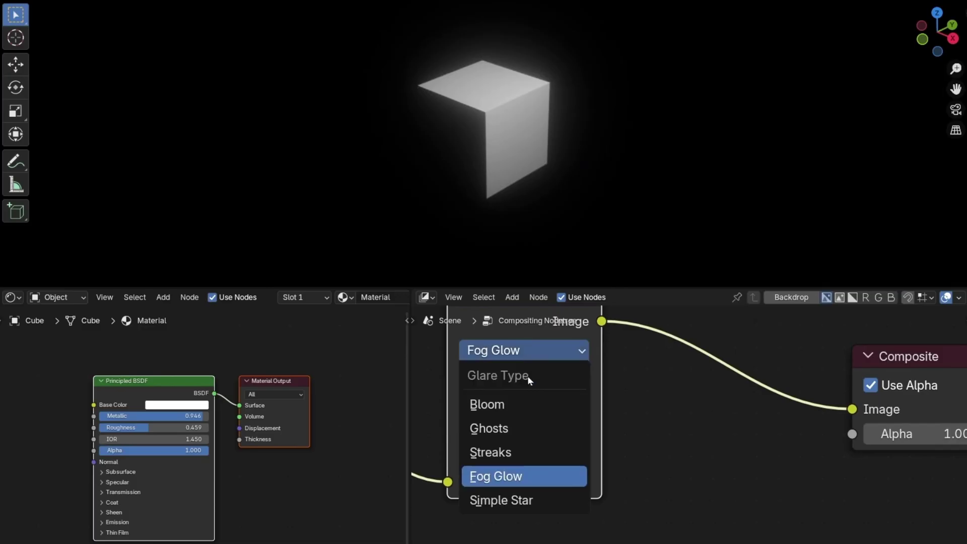
# - Change the Glare node's type to Simple Star and check the effect from farther away
pyautogui.click(525, 500)
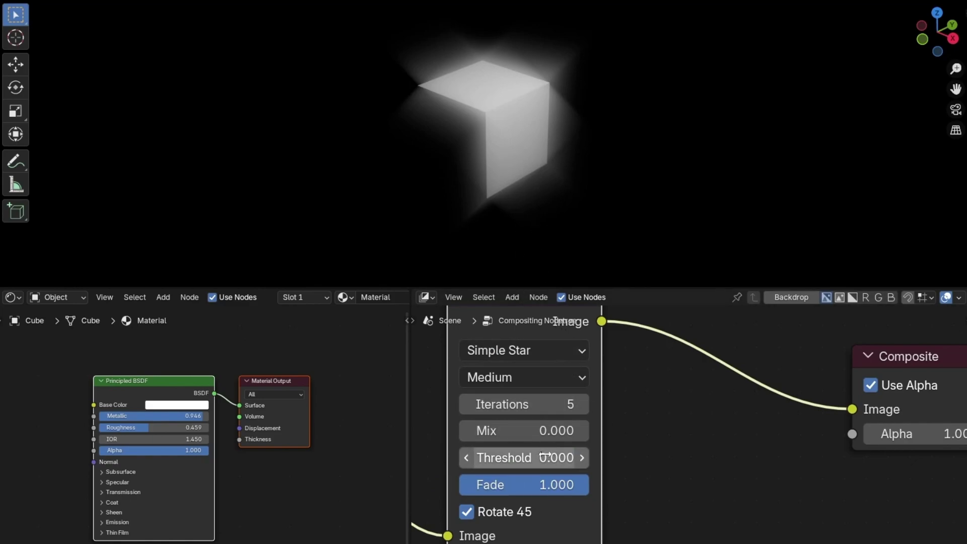
pyautogui.moveTo(512, 144)
pyautogui.mouseDown(button='middle')
pyautogui.moveTo(549, 95)
pyautogui.moveTo(555, 106)
pyautogui.moveTo(468, 157)
pyautogui.moveTo(506, 131)
pyautogui.mouseUp(button='middle')
pyautogui.scroll(-8, 507, 129)
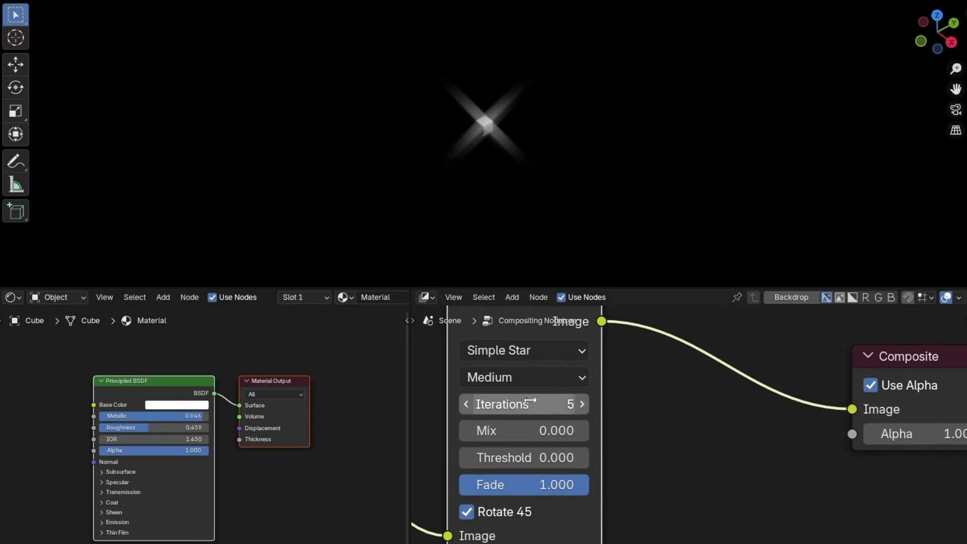
# - Try the Simple Star glare's Fade at 0.750 and return it to 1.000
pyautogui.moveTo(529, 400)
pyautogui.mouseDown()
pyautogui.moveTo(511, 400)
pyautogui.moveTo(530, 400)
pyautogui.mouseUp()
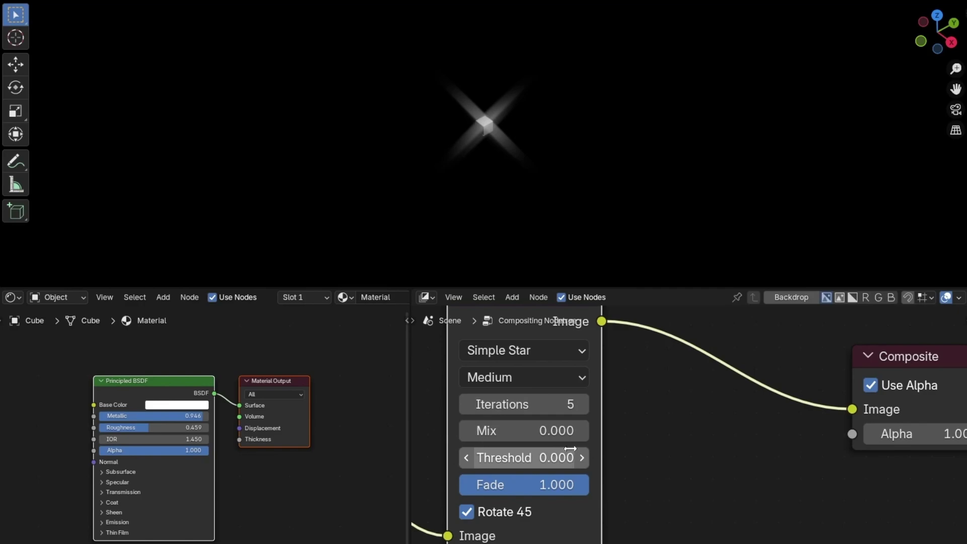
pyautogui.moveTo(529, 484); pyautogui.dragTo(458, 485)
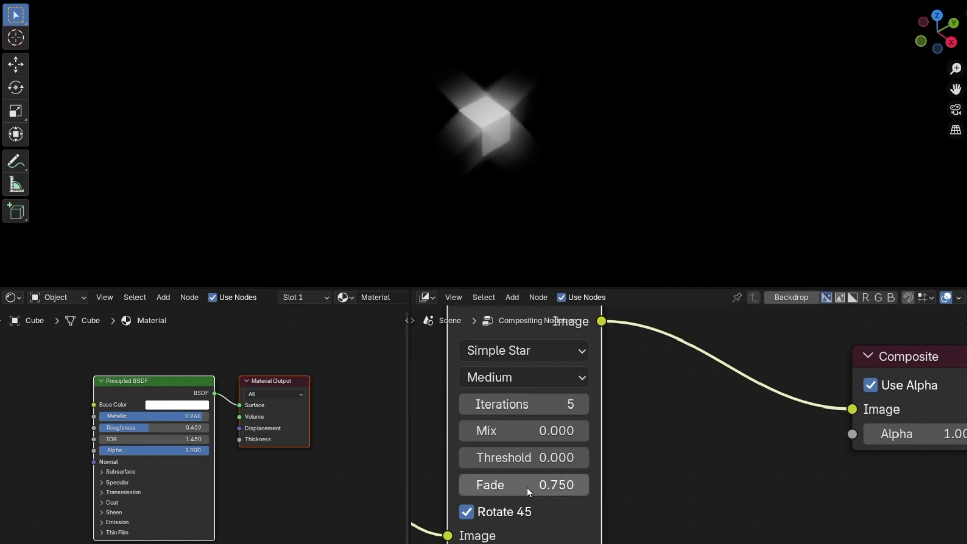
pyautogui.moveTo(527, 486); pyautogui.dragTo(580, 484)
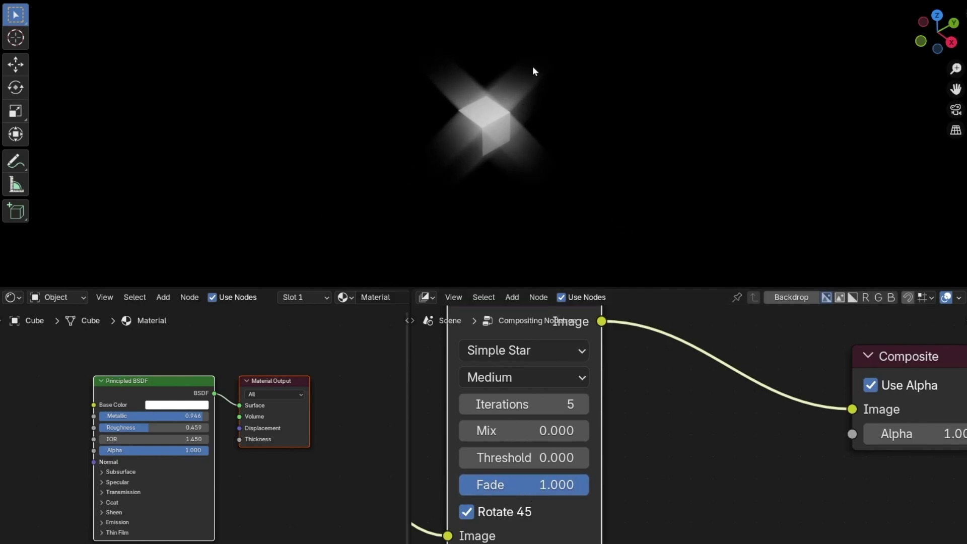
# - Turn off Rotate 45 on the Simple Star glare and set its Threshold to 0.390 and Mix to 1.000
pyautogui.click(466, 512)
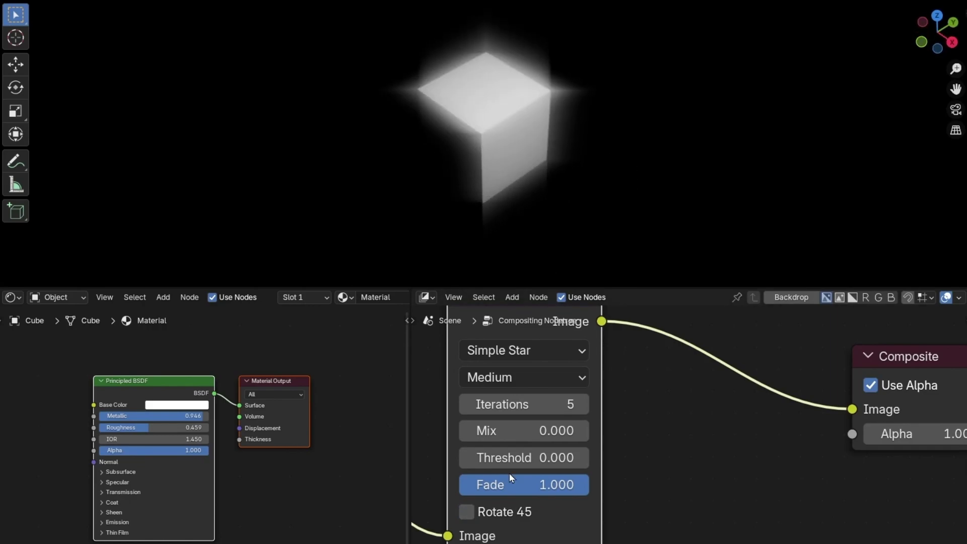
pyautogui.moveTo(509, 458); pyautogui.dragTo(549, 458)
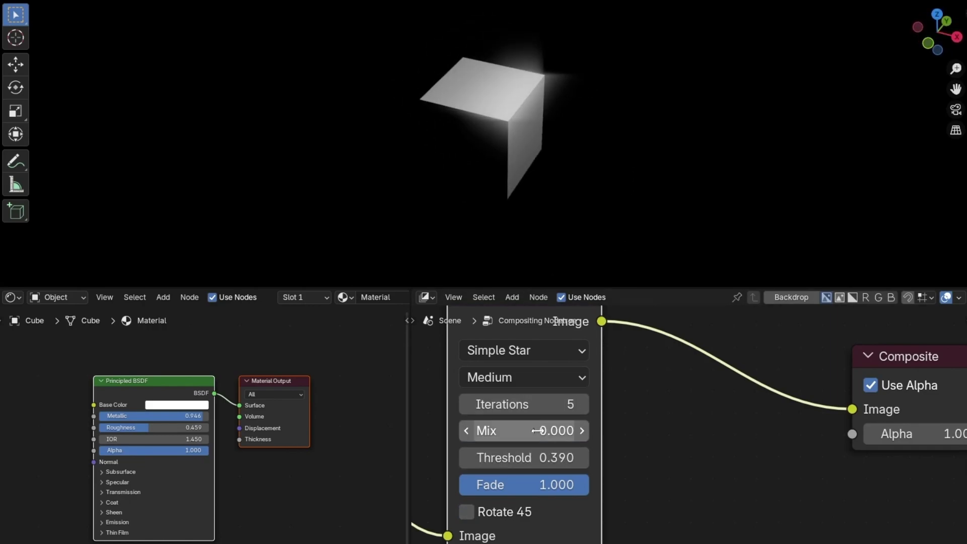
pyautogui.moveTo(524, 431); pyautogui.dragTo(559, 430)
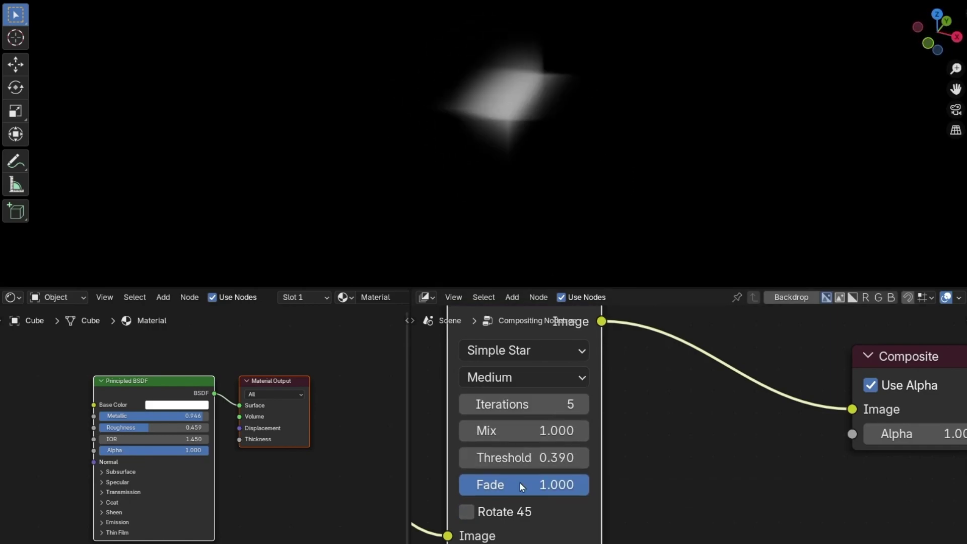
# - Turn Rotate 45 back on for the Simple Star glare, with Threshold 0.310 and Mix 0
pyautogui.click(466, 511)
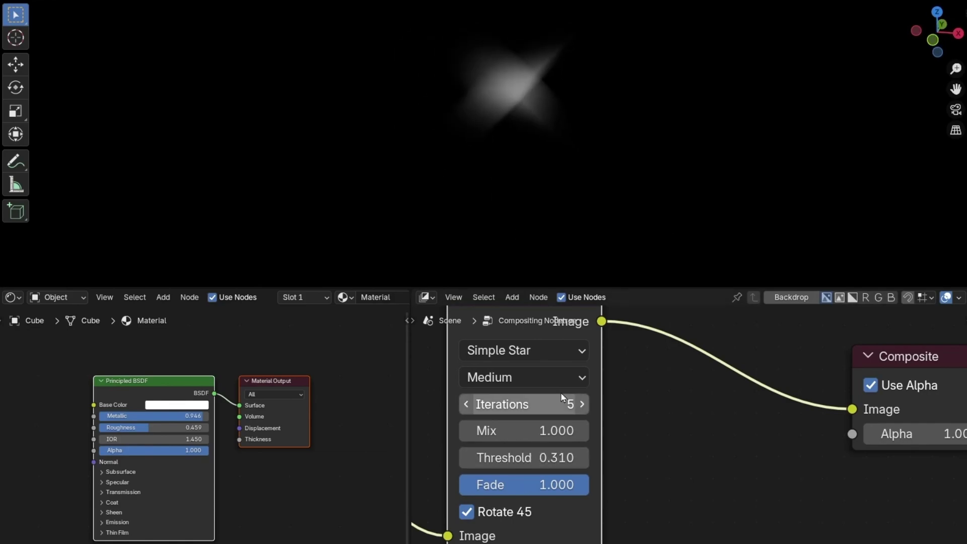
pyautogui.click(536, 431)
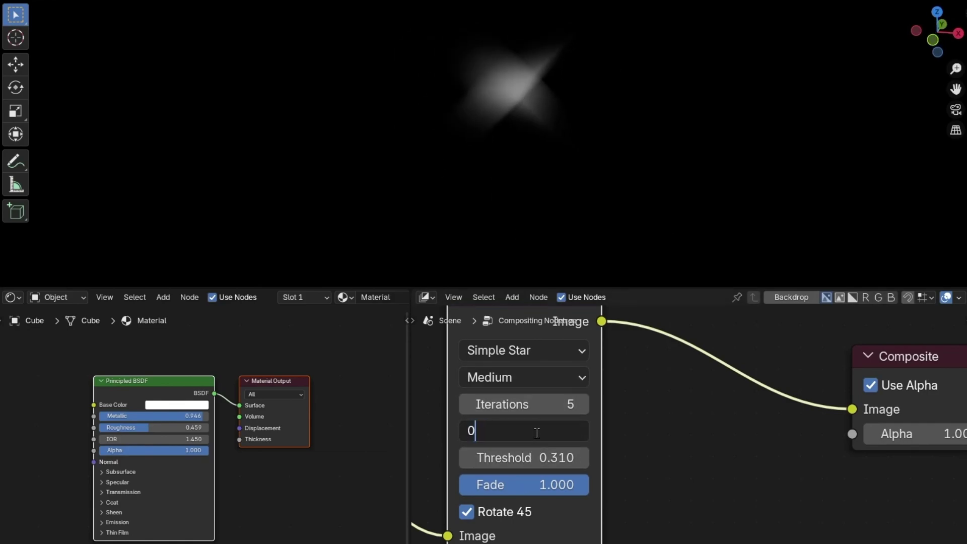
pyautogui.press('Return')
pyautogui.moveTo(546, 158); pyautogui.dragTo(543, 180, button='middle')
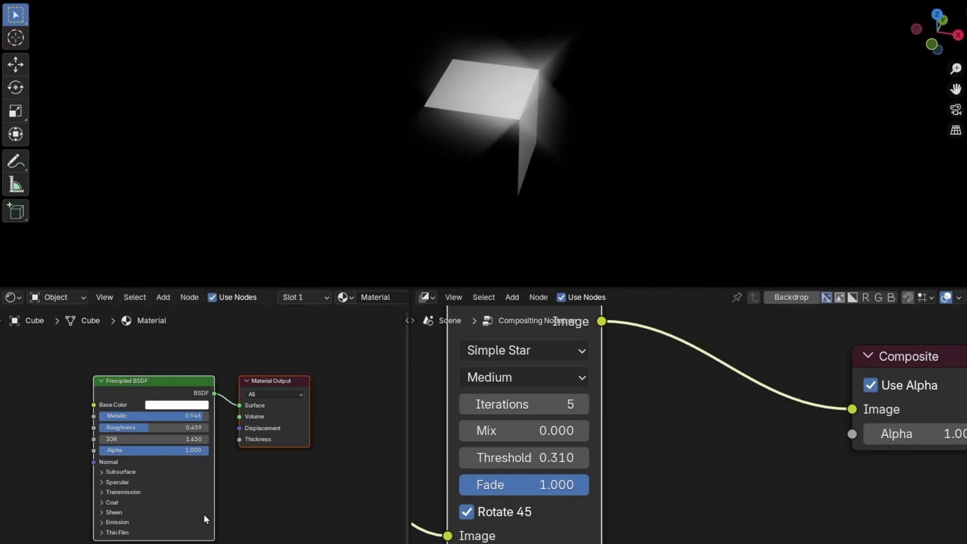
# - Set the Emission Strength of the cube's Principled BSDF material to 1
pyautogui.scroll(3, 204, 513)
pyautogui.moveTo(225, 516); pyautogui.dragTo(378, 405, button='middle')
pyautogui.moveTo(193, 477); pyautogui.dragTo(253, 435, button='middle')
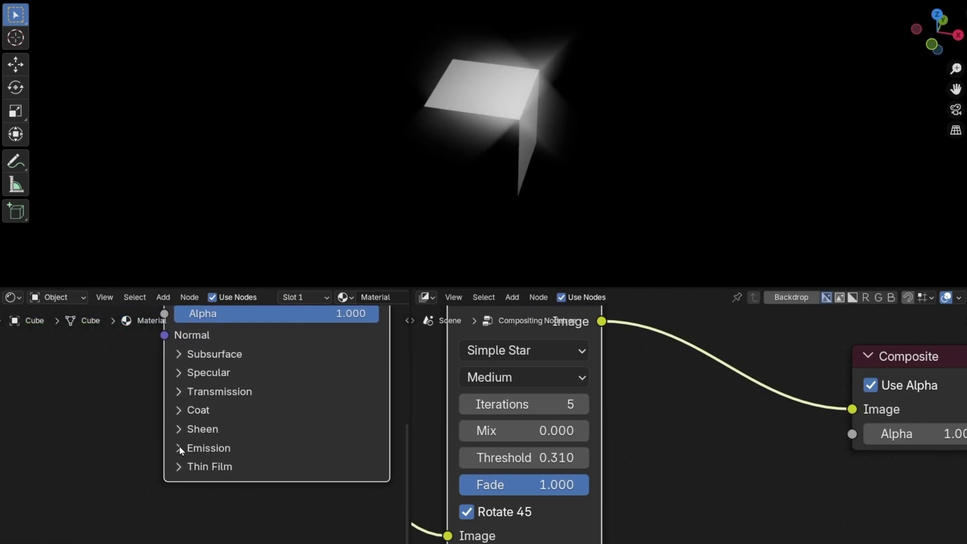
pyautogui.click(180, 448)
pyautogui.click(228, 490)
pyautogui.write('1')
pyautogui.press('Return')
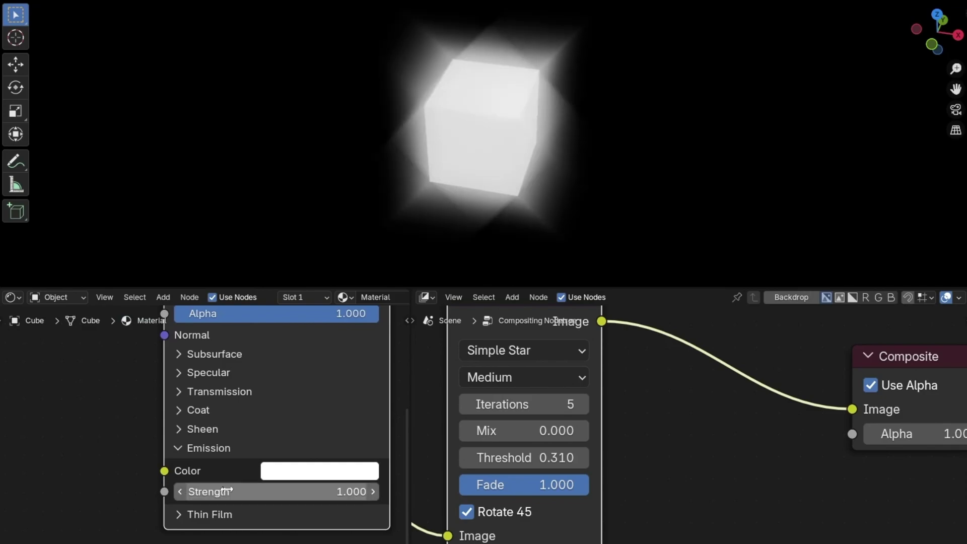
# - Change the Glare node's type to Bloom and set its Threshold to 0.810 and Size to 7
pyautogui.moveTo(611, 394); pyautogui.dragTo(624, 446, button='middle')
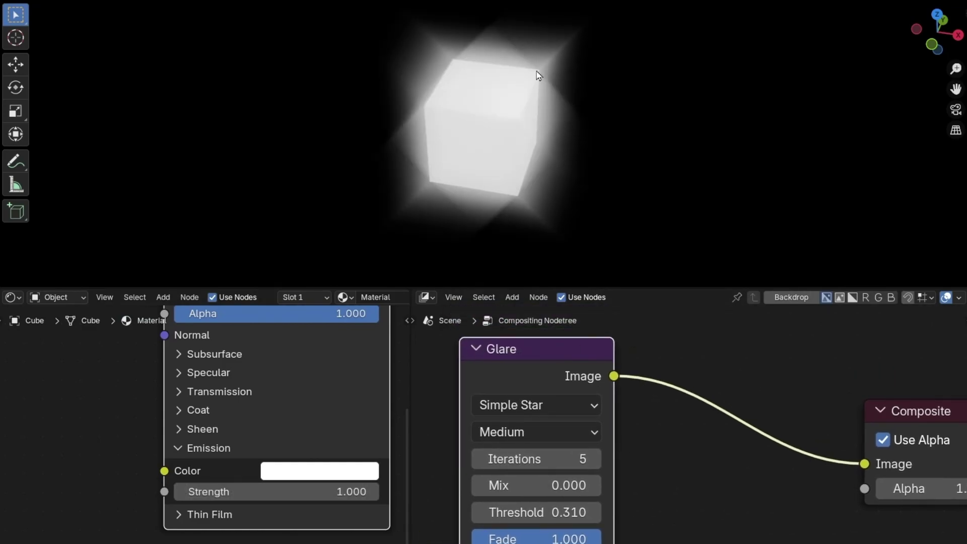
pyautogui.click(519, 408)
pyautogui.click(504, 456)
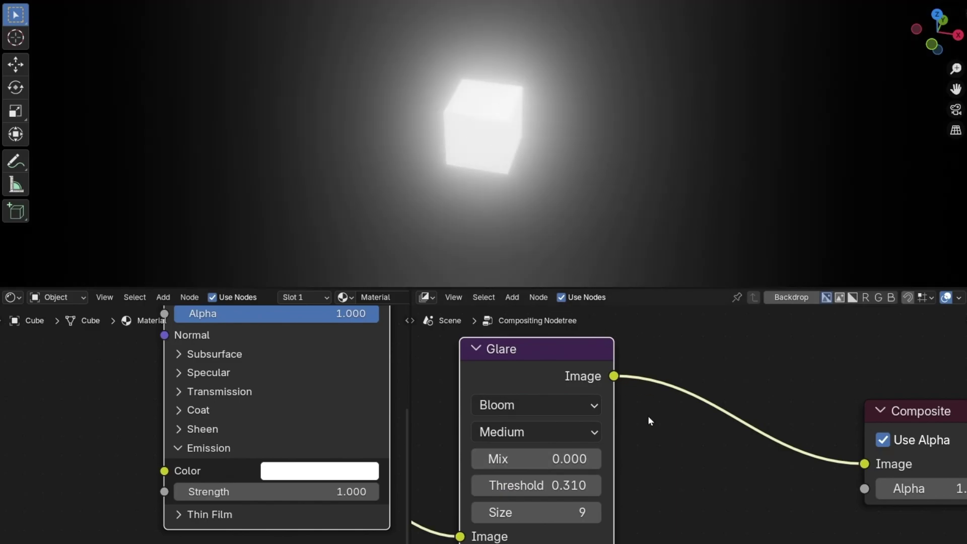
pyautogui.moveTo(650, 421); pyautogui.dragTo(639, 404, button='middle')
pyautogui.moveTo(541, 467); pyautogui.dragTo(530, 488)
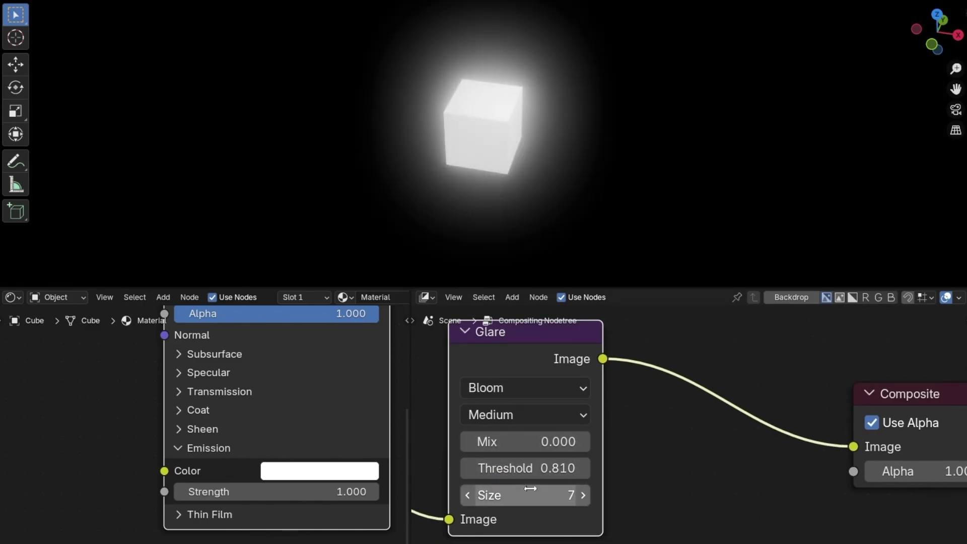
# - Try the Ghosts and Streaks glare types on the emissive cube with a Threshold of 0.800
pyautogui.click(533, 393)
pyautogui.click(509, 467)
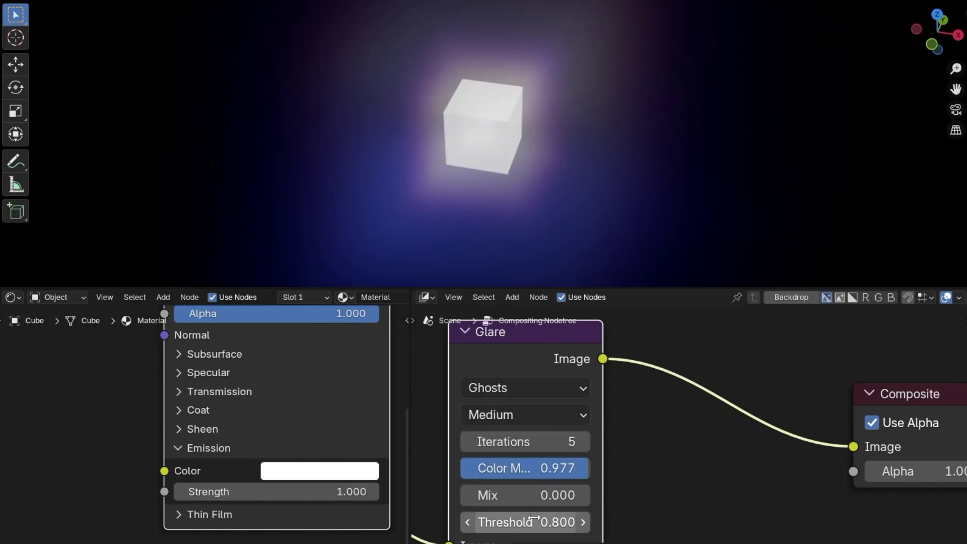
pyautogui.click(550, 389)
pyautogui.click(522, 488)
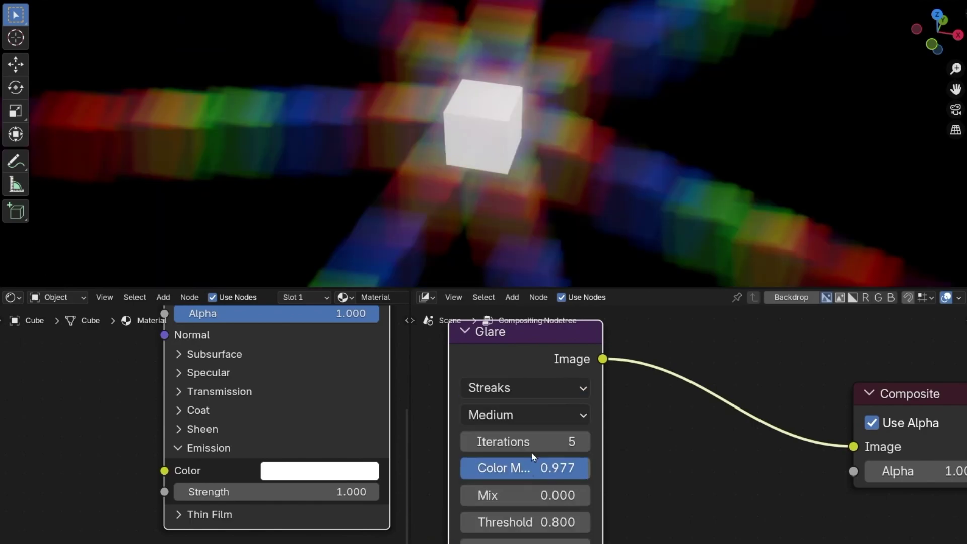
# - Switch the emissive cube's glare to Fog Glow and finally to Simple Star
pyautogui.click(528, 394)
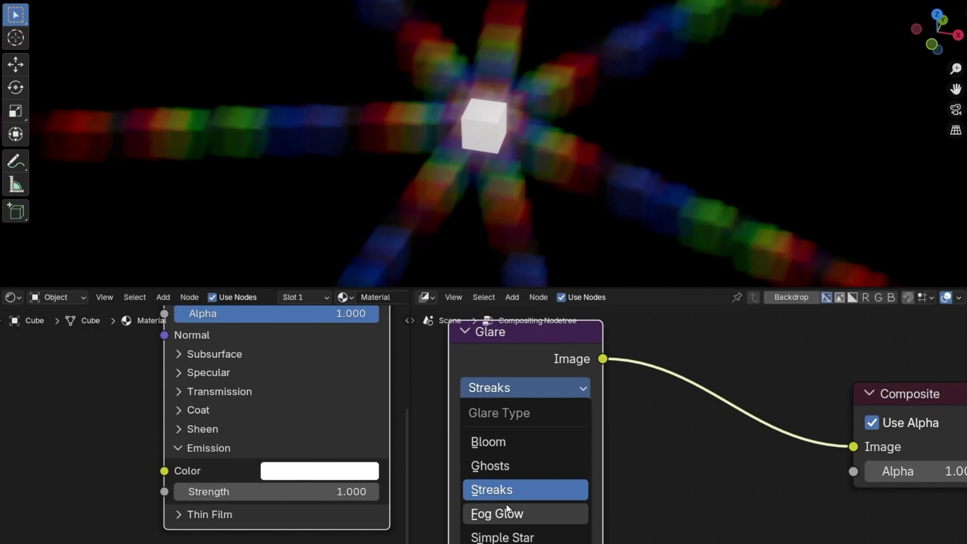
pyautogui.click(498, 513)
pyautogui.click(524, 388)
pyautogui.click(497, 536)
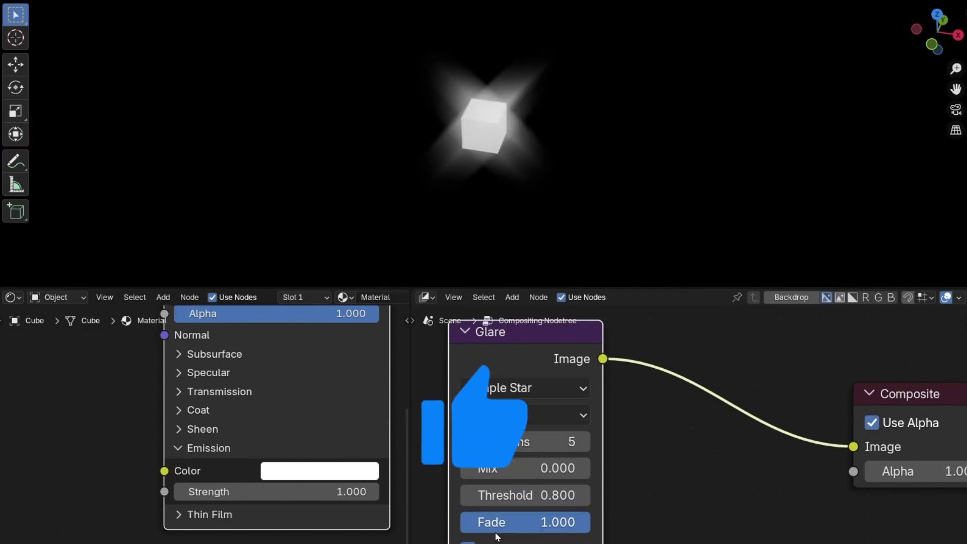